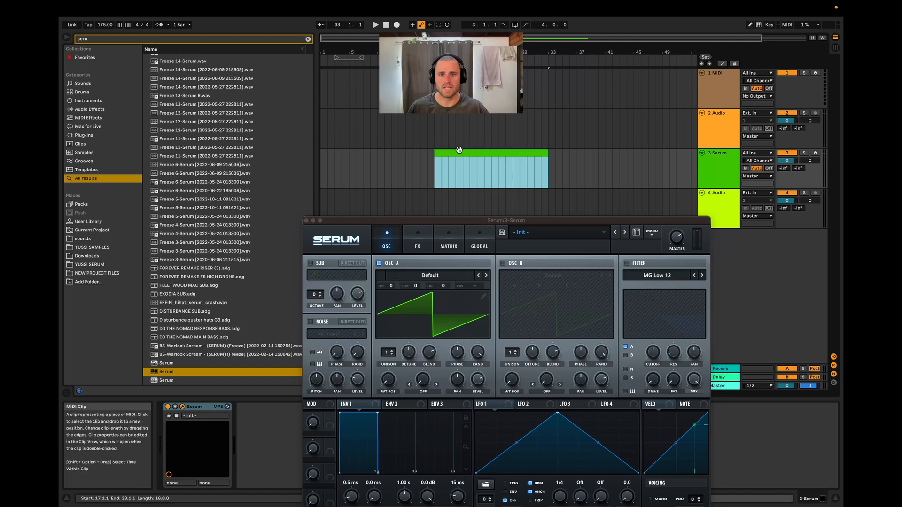
# Step: Close Serum and draw an F3 note spanning the full 16-bar MIDI clip, with note preview on, then play it
pyautogui.click(306, 221)
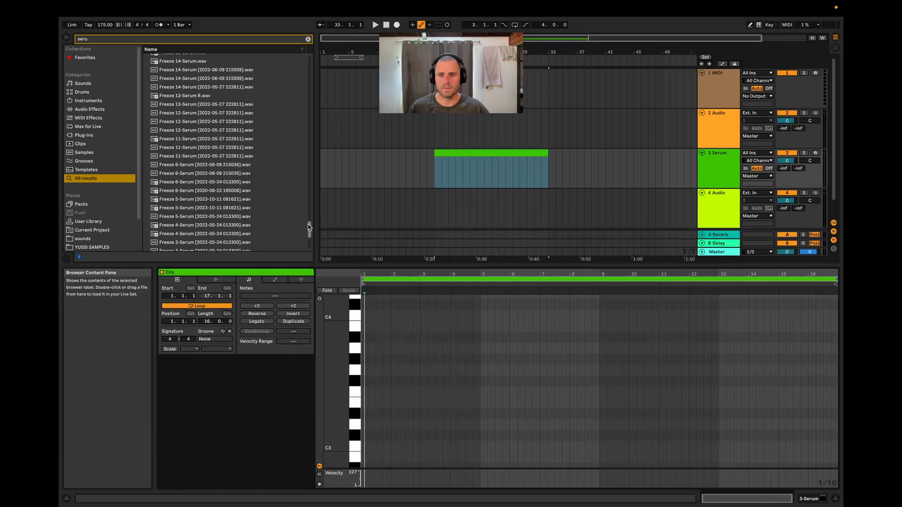
pyautogui.doubleClick(380, 370)
pyautogui.click(320, 299)
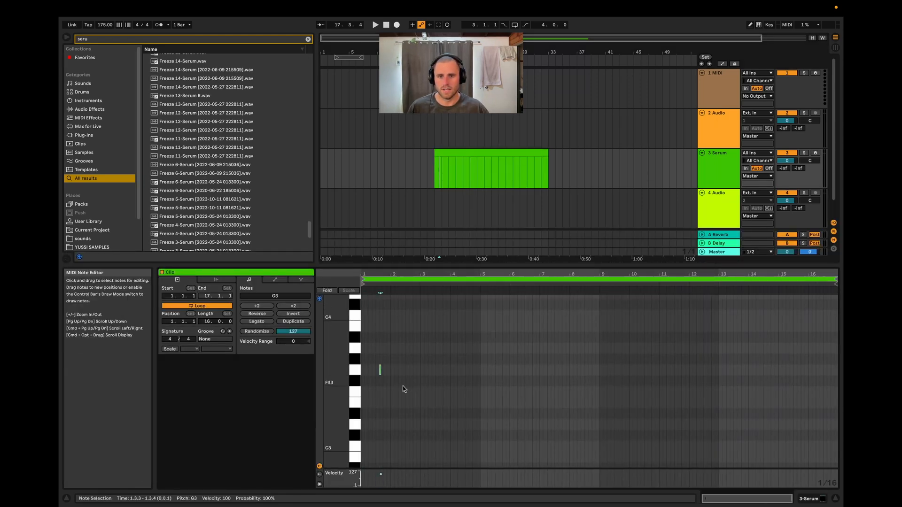
pyautogui.moveTo(381, 371); pyautogui.dragTo(583, 371)
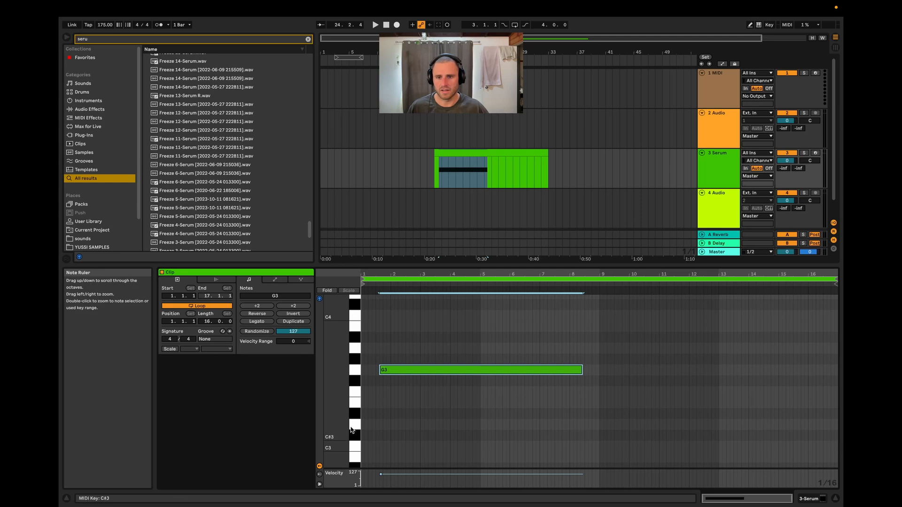
pyautogui.moveTo(392, 372); pyautogui.dragTo(376, 394)
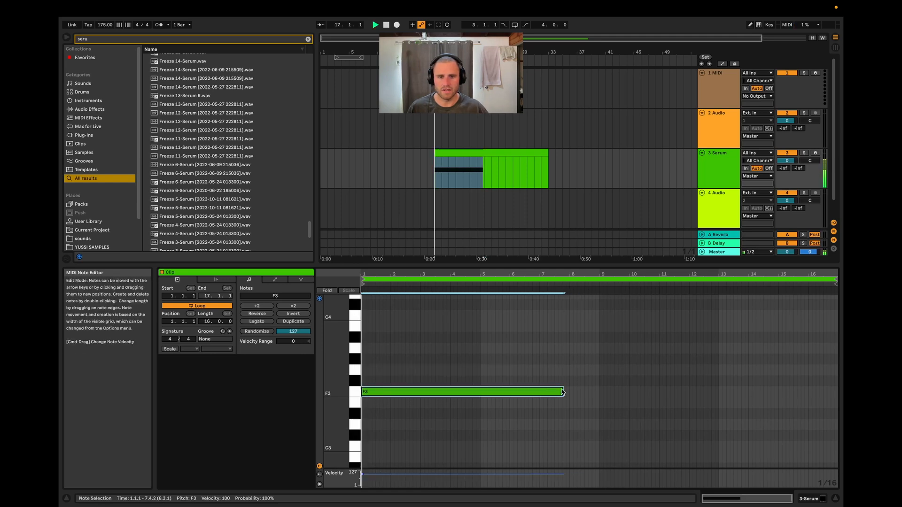
pyautogui.moveTo(564, 393); pyautogui.dragTo(796, 403)
pyautogui.press('space')
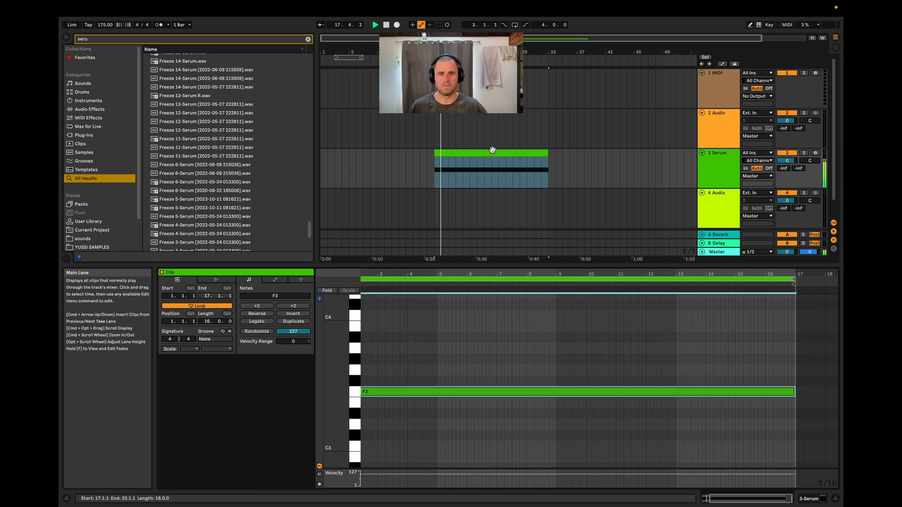
# Step: Reopen the Serum instrument, set oscillator A to 9 unison voices with less detune, and audition the sound
pyautogui.hotkey('shift', 'Tab')
pyautogui.press('space')
pyautogui.click(183, 408)
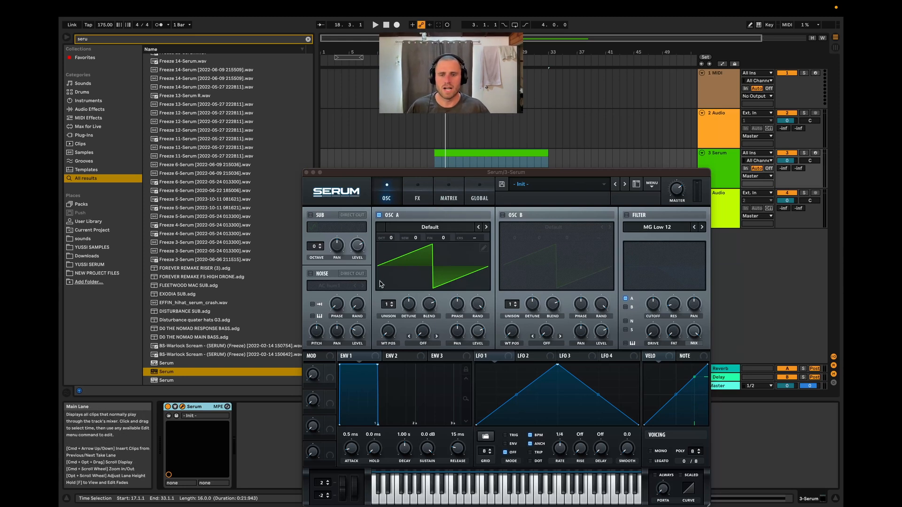
pyautogui.moveTo(389, 305); pyautogui.dragTo(387, 244)
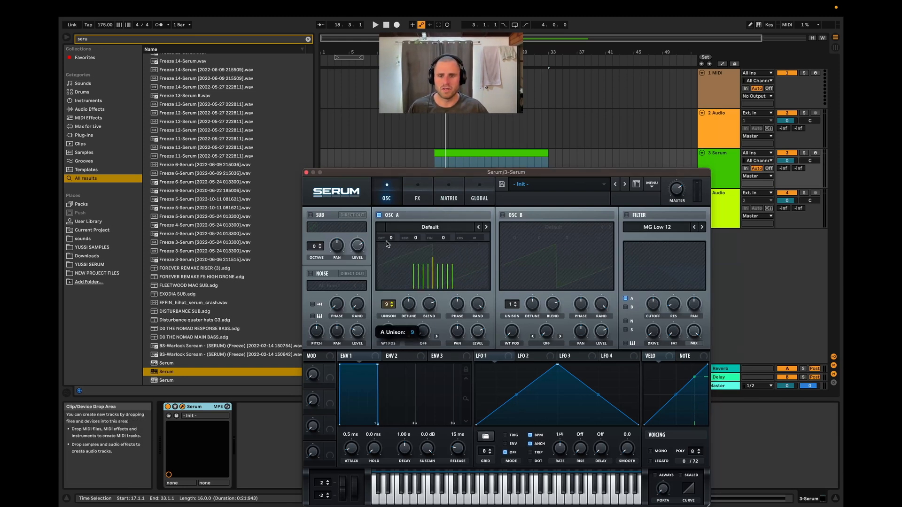
pyautogui.moveTo(409, 302); pyautogui.dragTo(412, 324)
pyautogui.press('space')
pyautogui.press('space')
# Step: Enable the filter on oscillator A as MG Low 6, raise its cutoff, and compare the sound with the filter bypassed
pyautogui.click(626, 215)
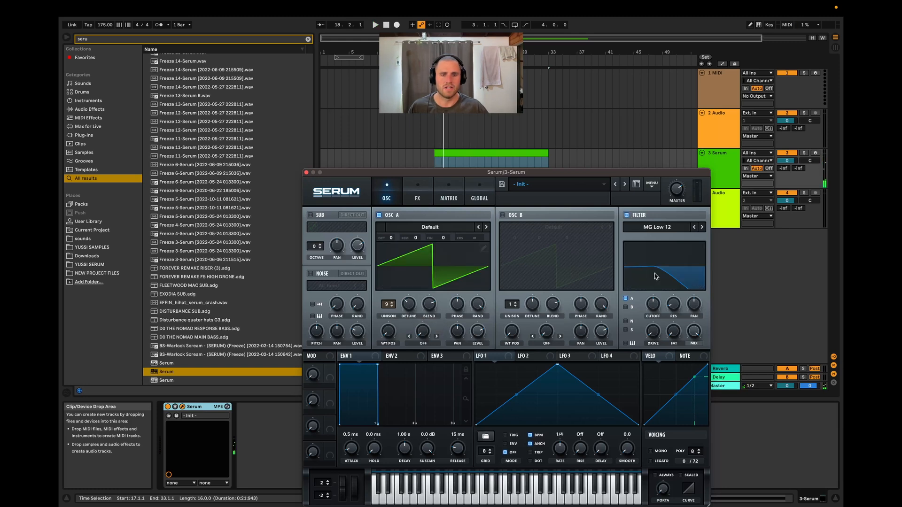
pyautogui.click(703, 228)
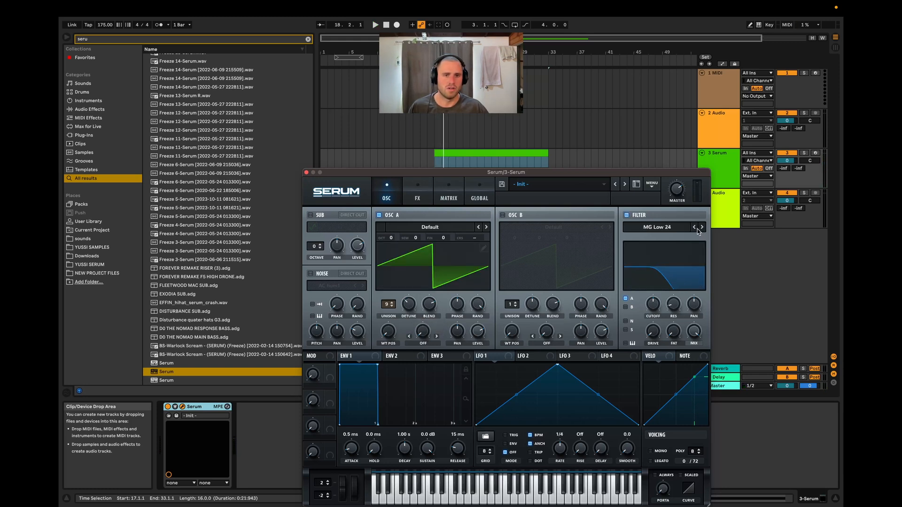
pyautogui.click(694, 228)
pyautogui.click(695, 228)
pyautogui.click(694, 228)
pyautogui.moveTo(654, 306); pyautogui.dragTo(657, 292)
pyautogui.press('space')
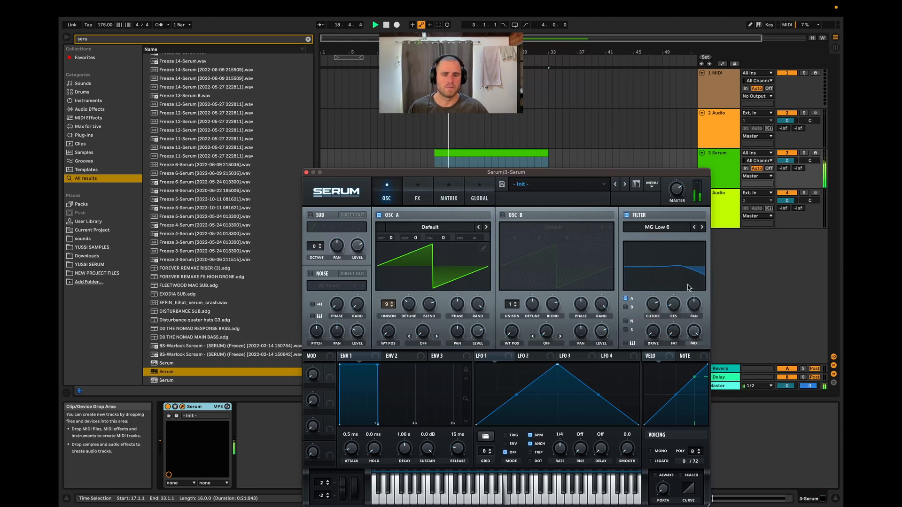
pyautogui.click(627, 216)
pyautogui.click(627, 215)
pyautogui.press('space')
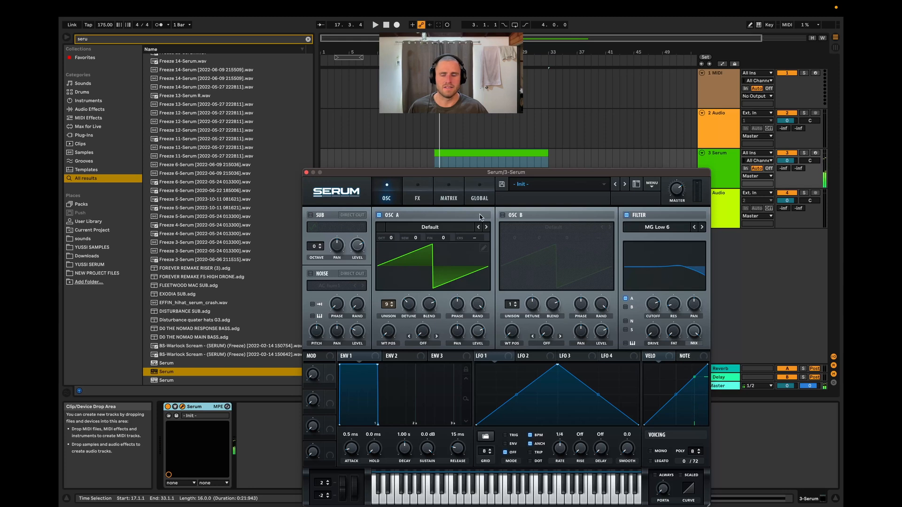
# Step: Turn on oscillator B and add a Tube distortion effect with increased drive
pyautogui.click(503, 215)
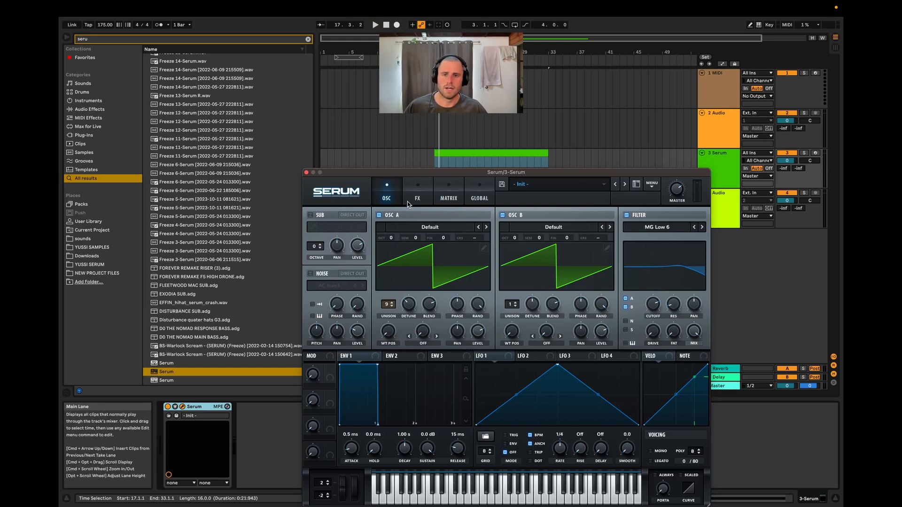
pyautogui.click(409, 201)
pyautogui.click(314, 231)
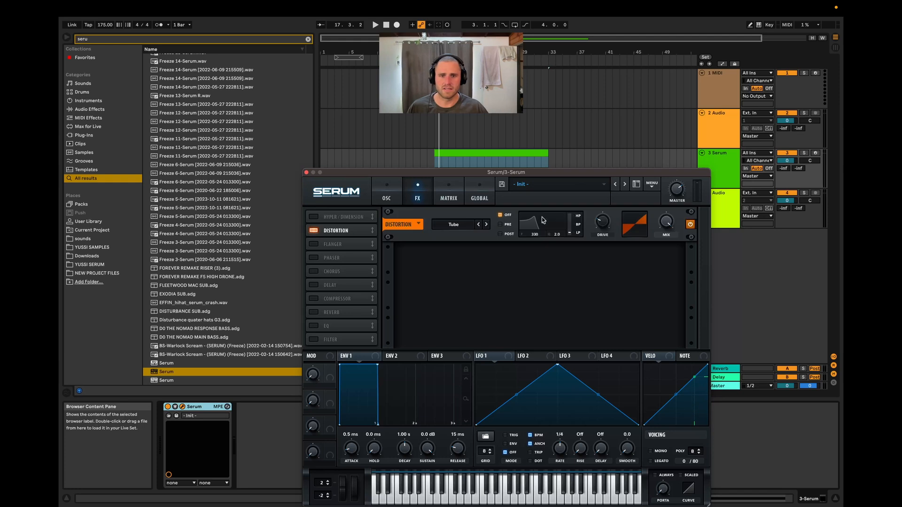
pyautogui.moveTo(606, 225); pyautogui.dragTo(617, 184)
pyautogui.press('space')
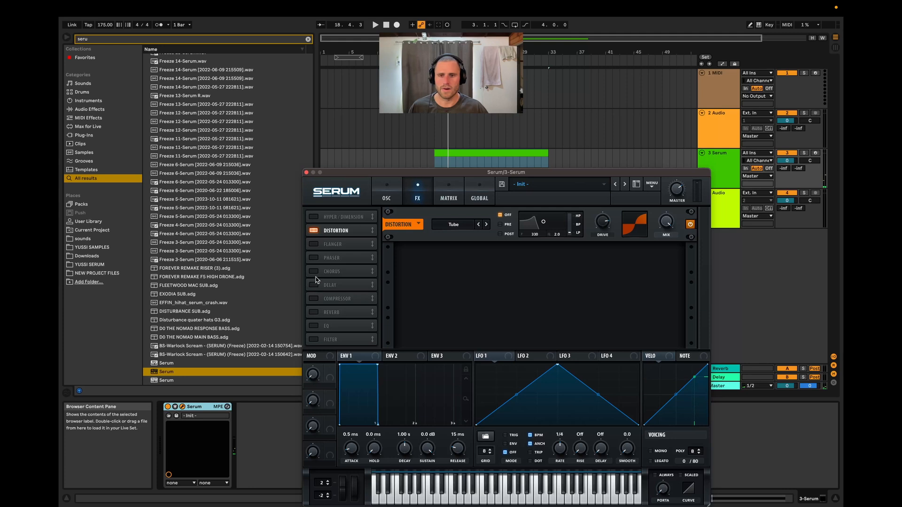
# Step: Add a Chorus effect after the distortion and lower its mix while listening
pyautogui.click(315, 272)
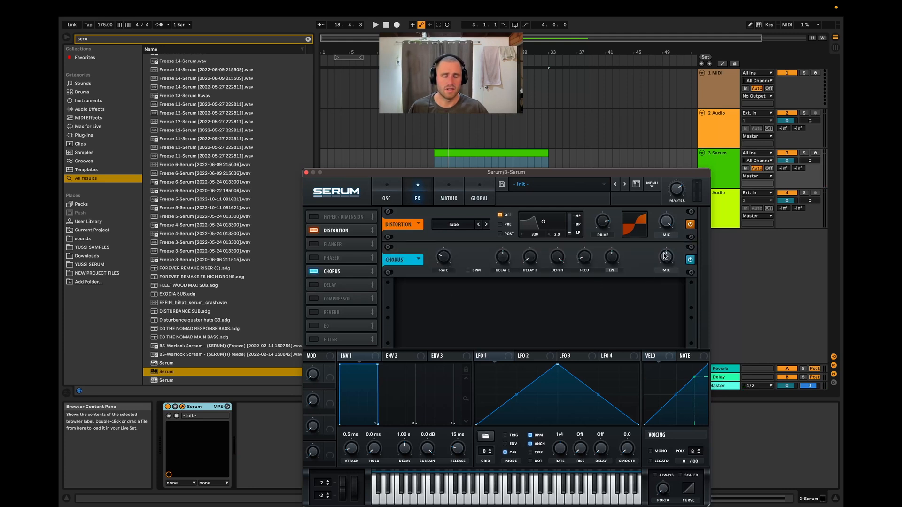
pyautogui.moveTo(666, 256)
pyautogui.mouseDown()
pyautogui.moveTo(659, 284)
pyautogui.moveTo(629, 264)
pyautogui.moveTo(670, 242)
pyautogui.mouseUp()
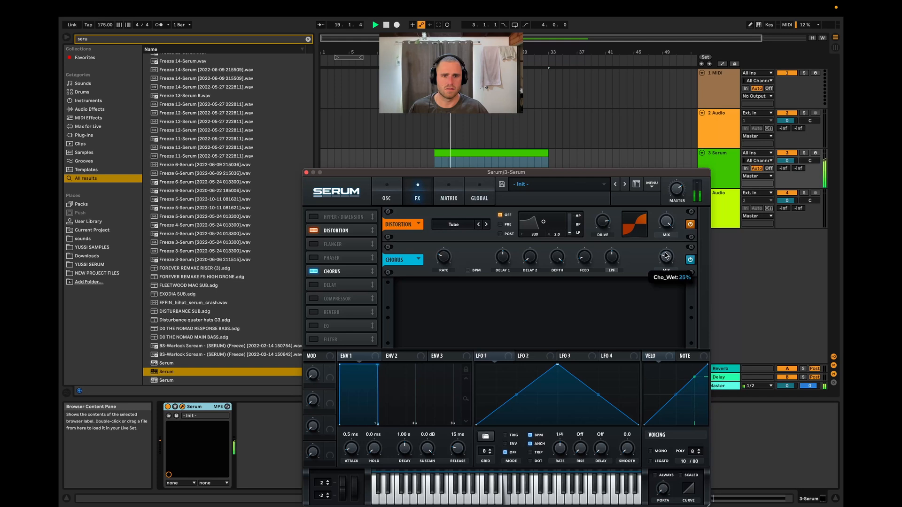
pyautogui.press('space')
# Step: Add the Hyper/Dimension effect, move it after the Chorus, and set the Dimension size to about 13%
pyautogui.click(315, 217)
pyautogui.moveTo(317, 220); pyautogui.dragTo(330, 272)
pyautogui.press('space')
pyautogui.moveTo(665, 298)
pyautogui.mouseDown()
pyautogui.moveTo(663, 280)
pyautogui.moveTo(661, 291)
pyautogui.mouseUp()
pyautogui.press('space')
pyautogui.moveTo(637, 289); pyautogui.dragTo(627, 314)
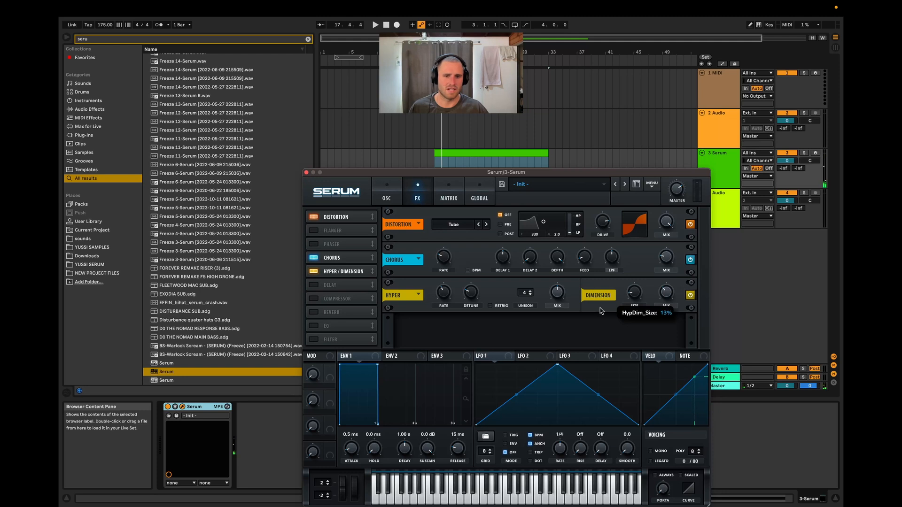
# Step: Set the Hyper mix to about 10% and reduce the Dimension mix while listening
pyautogui.moveTo(557, 292); pyautogui.dragTo(556, 310)
pyautogui.press('space')
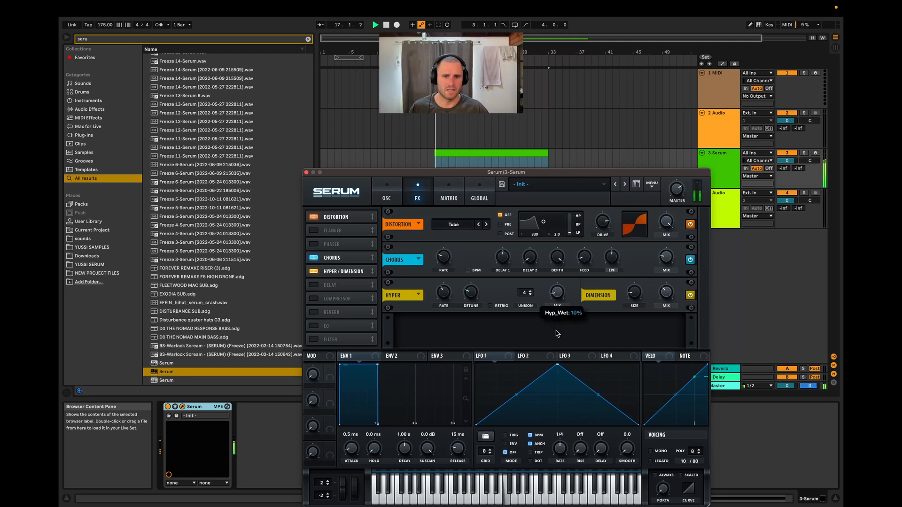
pyautogui.moveTo(670, 294); pyautogui.dragTo(661, 306)
pyautogui.press('space')
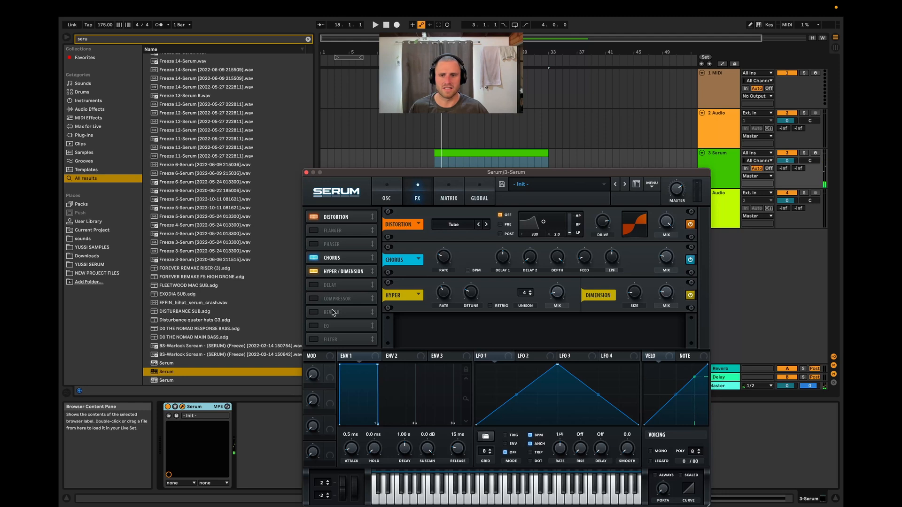
# Step: Add a Hall reverb to the effects chain and set its mix to about 53% while auditioning
pyautogui.click(313, 313)
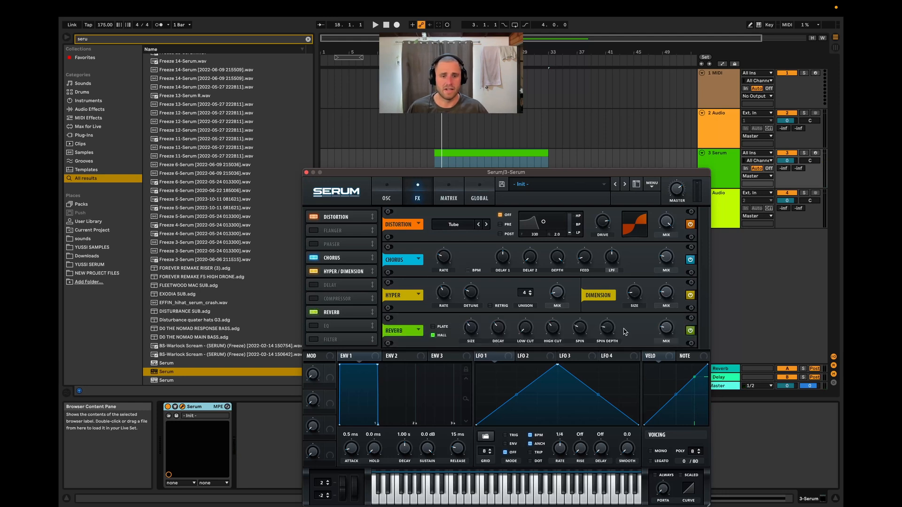
pyautogui.press('space')
pyautogui.moveTo(667, 332); pyautogui.dragTo(668, 325)
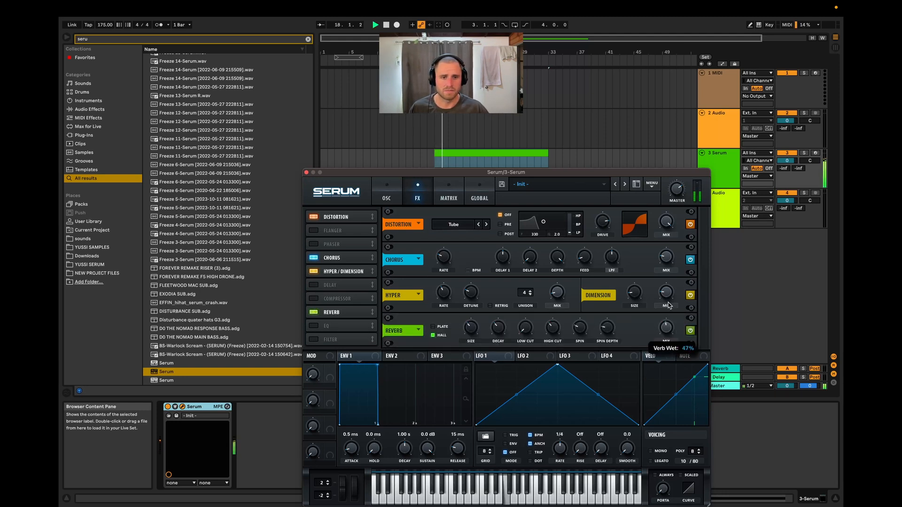
pyautogui.press('space')
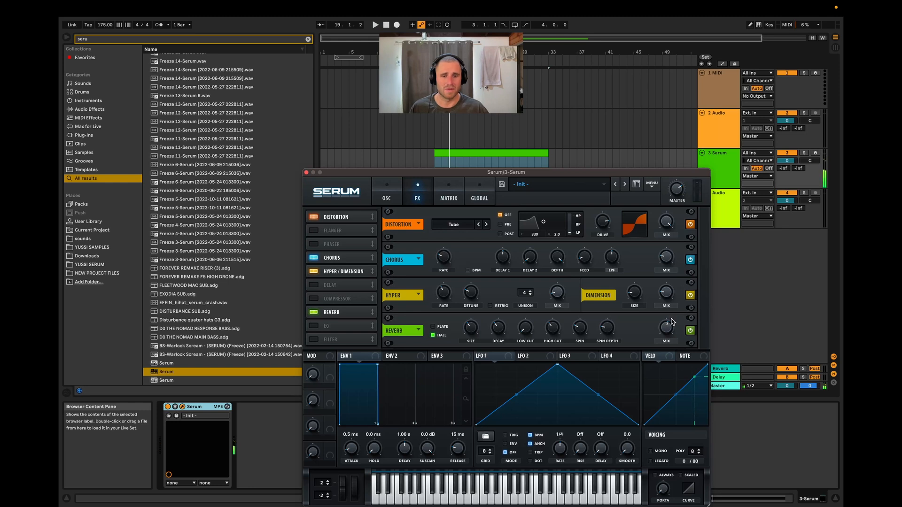
pyautogui.moveTo(667, 327); pyautogui.dragTo(669, 330)
pyautogui.press('space')
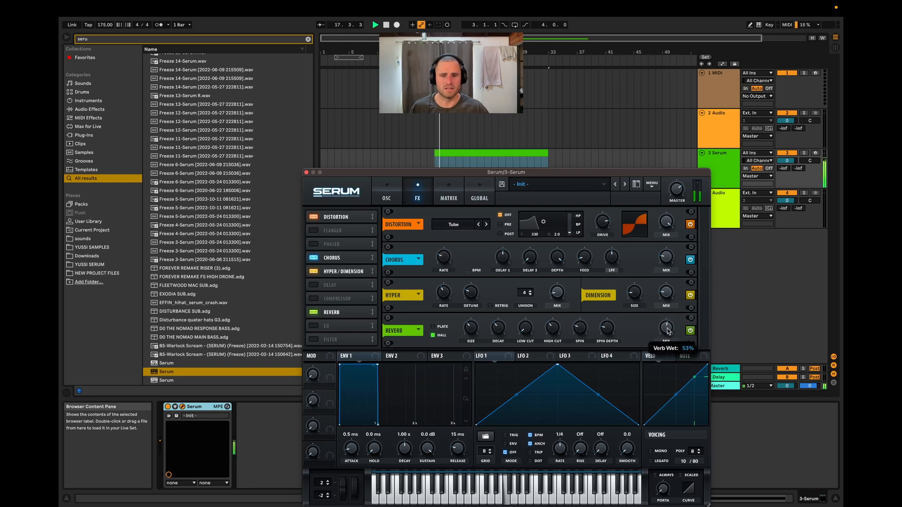
pyautogui.press('space')
# Step: Add an MG Low 6 filter at the end of the effects chain and lower its cutoff to about 92 Hz
pyautogui.click(317, 341)
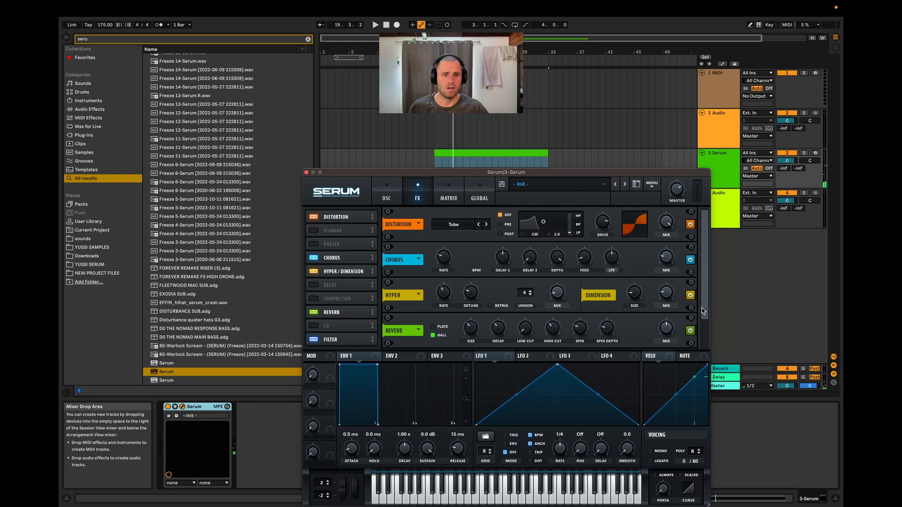
pyautogui.moveTo(703, 312); pyautogui.dragTo(696, 402)
pyautogui.moveTo(519, 330)
pyautogui.mouseDown()
pyautogui.moveTo(518, 356)
pyautogui.moveTo(519, 339)
pyautogui.mouseUp()
pyautogui.press('space')
pyautogui.press('space')
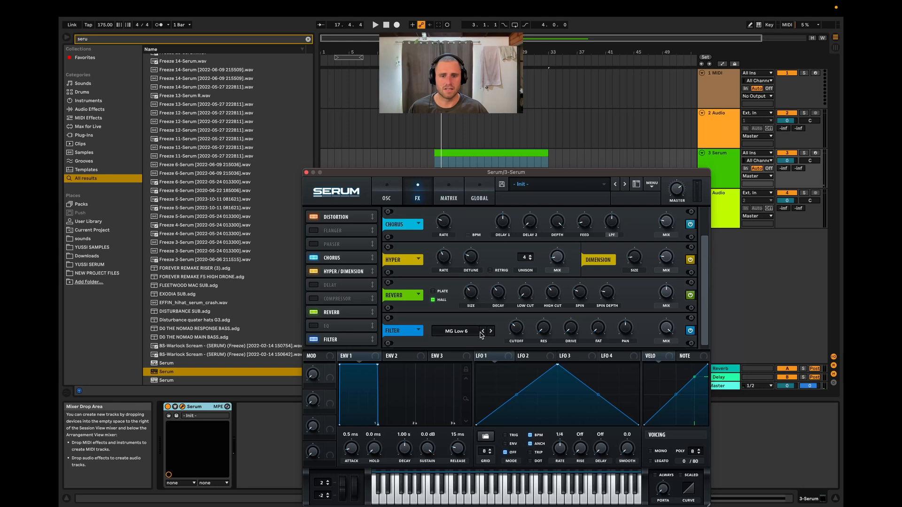
pyautogui.moveTo(521, 330)
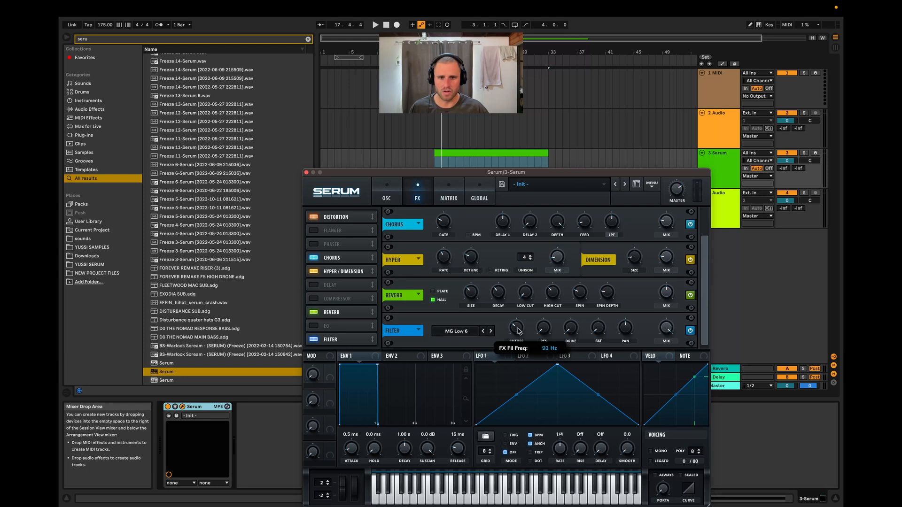
# Step: Assign Macro 1 to the effects filter's cutoff with a modulation amount of 100
pyautogui.moveTo(330, 370); pyautogui.dragTo(508, 386)
pyautogui.moveTo(508, 319); pyautogui.dragTo(527, 247)
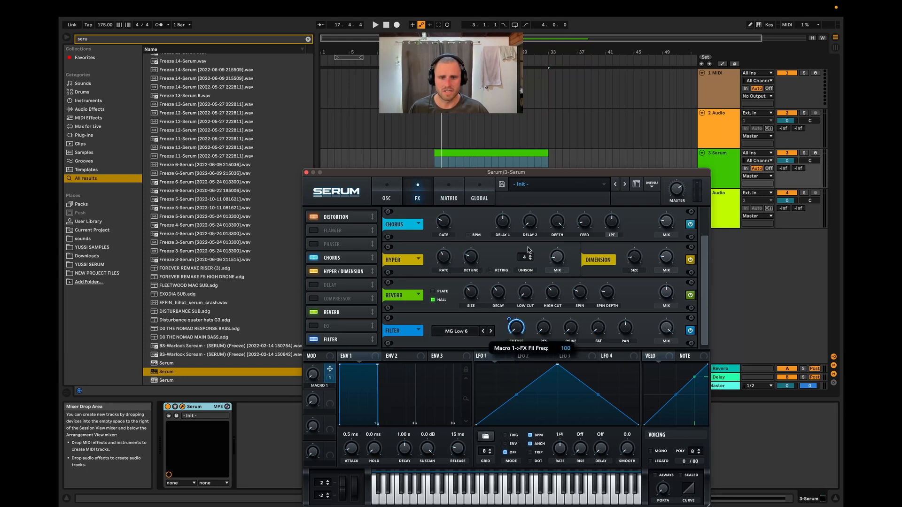
pyautogui.moveTo(515, 327); pyautogui.dragTo(515, 313)
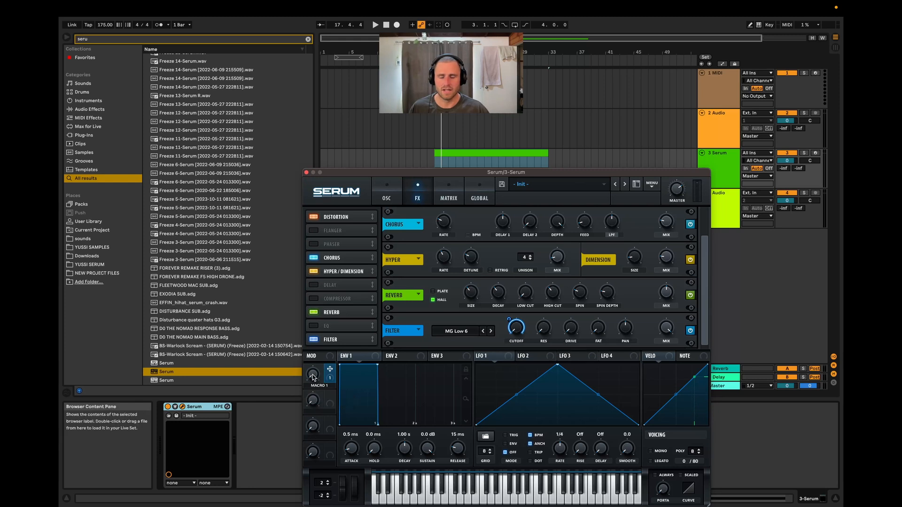
# Step: Show the track automation and draw a Macro 1 ramp from 0 at bar 17 up to the maximum at bar 33
pyautogui.moveTo(448, 173); pyautogui.dragTo(453, 275)
pyautogui.press('a')
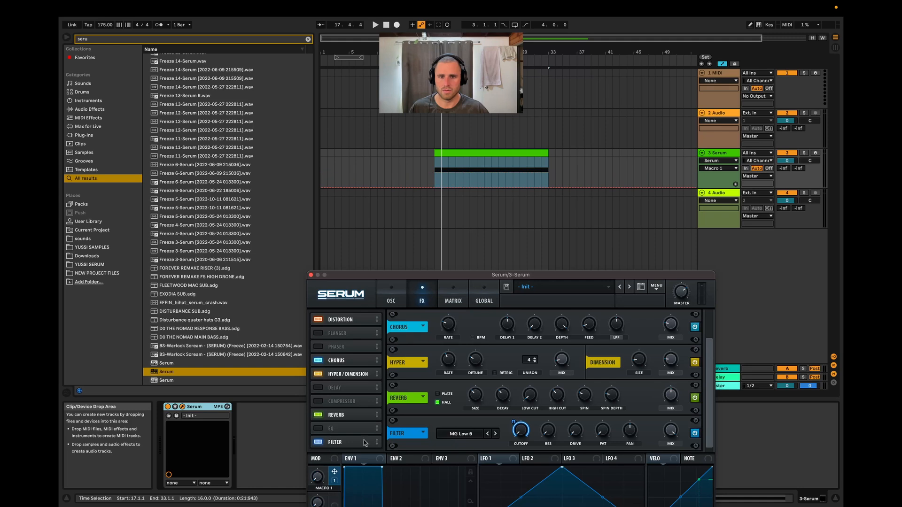
pyautogui.click(434, 187)
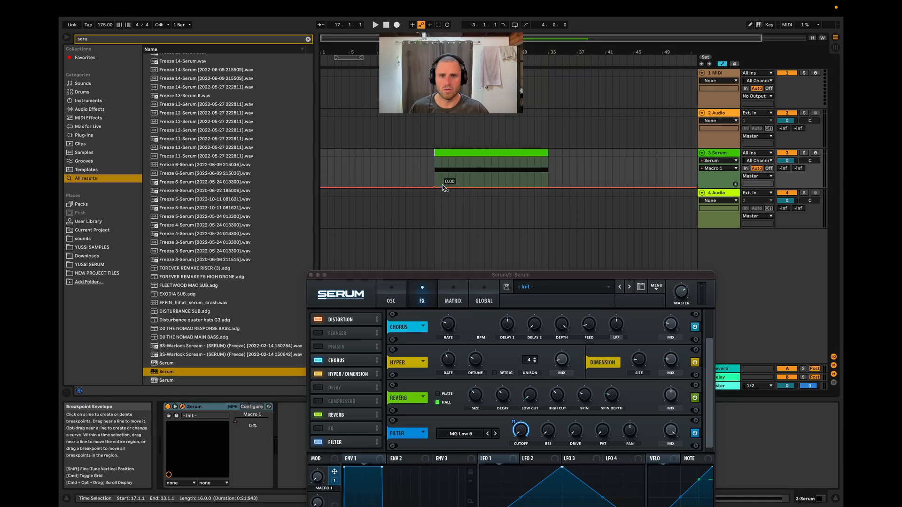
pyautogui.moveTo(442, 187); pyautogui.dragTo(556, 158)
pyautogui.press('space')
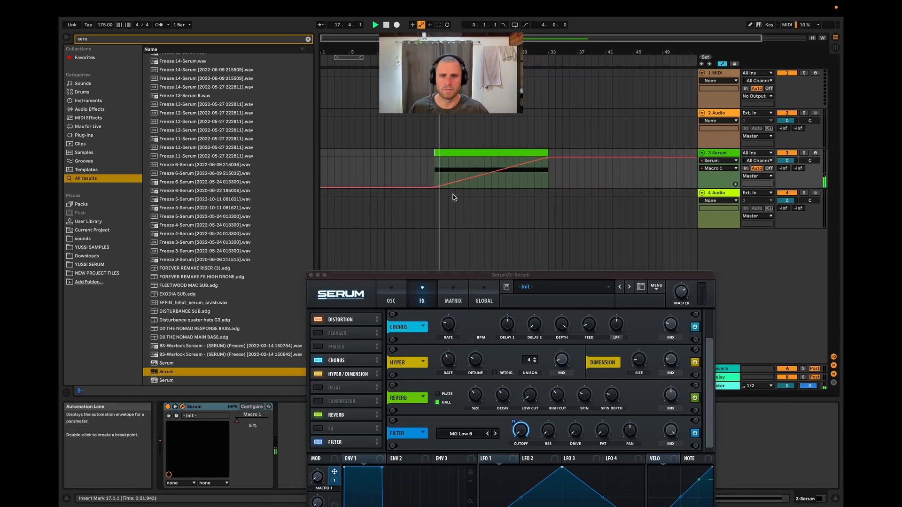
# Step: Raise the Macro 1 ramp's starting point at bar 17 to a little under half and play it back
pyautogui.press('space')
pyautogui.moveTo(433, 187); pyautogui.dragTo(433, 175)
pyautogui.press('space')
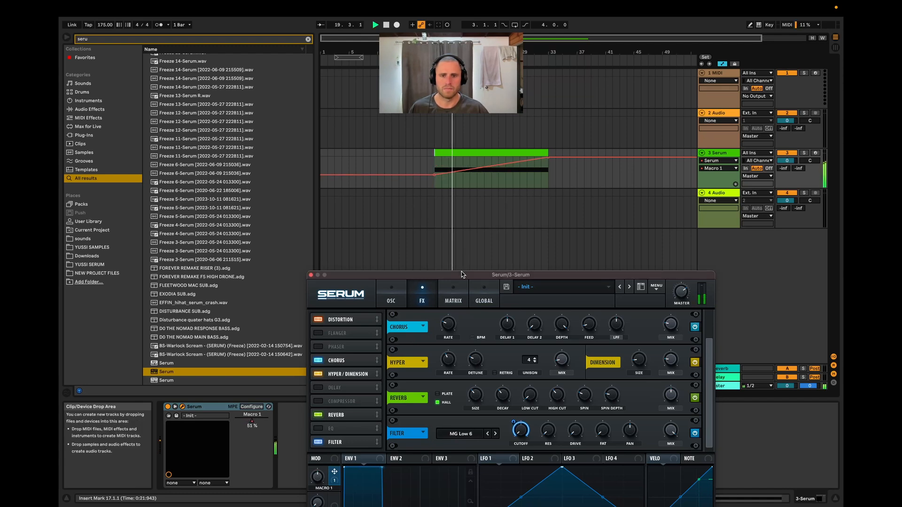
# Step: Set Serum's upward pitch bend range to 24 semitones and bring up the Pitch Bend automation lane on its track
pyautogui.moveTo(462, 274); pyautogui.dragTo(435, 139)
pyautogui.press('space')
pyautogui.moveTo(329, 455); pyautogui.dragTo(340, 421)
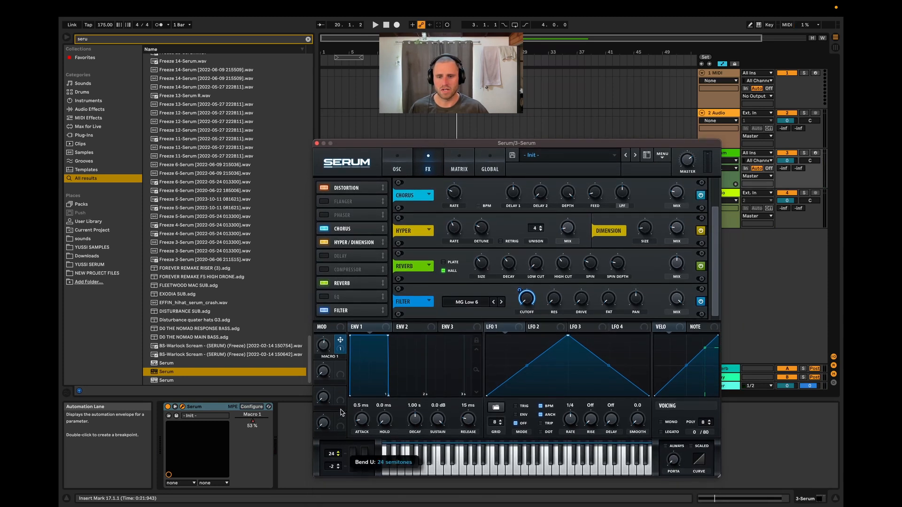
pyautogui.click(351, 464)
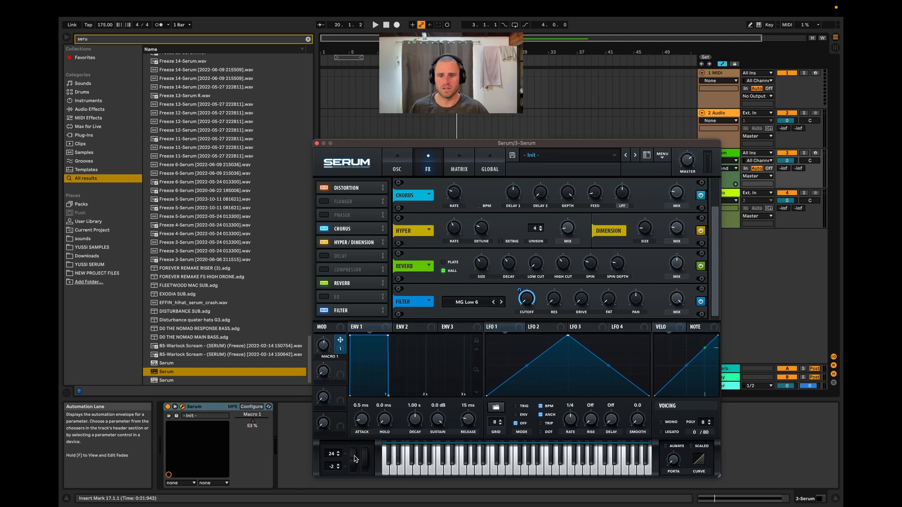
pyautogui.click(317, 144)
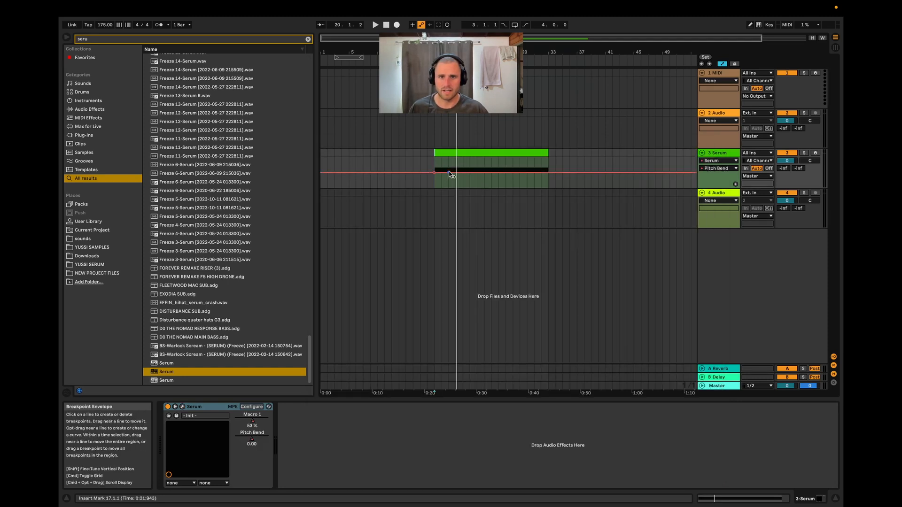
# Step: Draw a Pitch Bend ramp from zero at bar 17 to the maximum at bar 33, play it back and reopen Serum
pyautogui.moveTo(450, 173); pyautogui.dragTo(548, 158)
pyautogui.press('space')
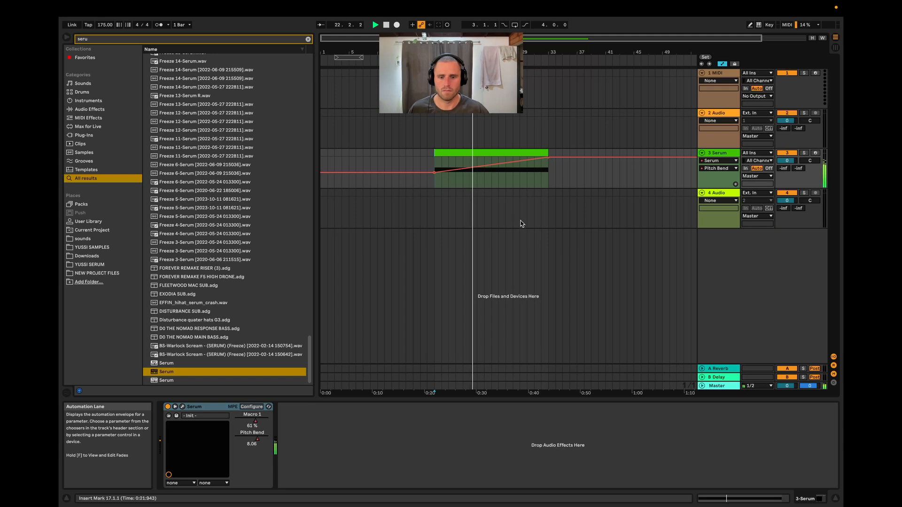
pyautogui.click(182, 407)
pyautogui.press('space')
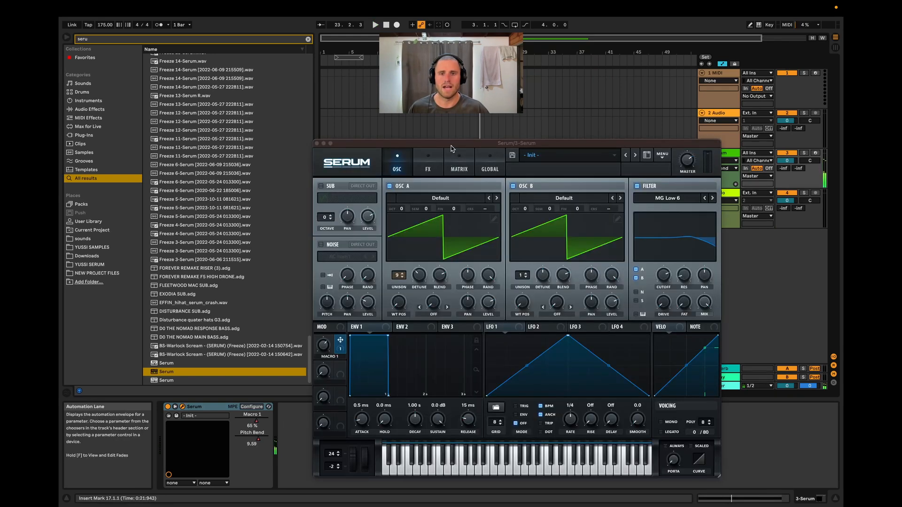
# Step: Set the mix of Serum's reverb effect to about 81% and bring up its automation lane on the track
pyautogui.moveTo(451, 148); pyautogui.dragTo(458, 223)
pyautogui.click(426, 245)
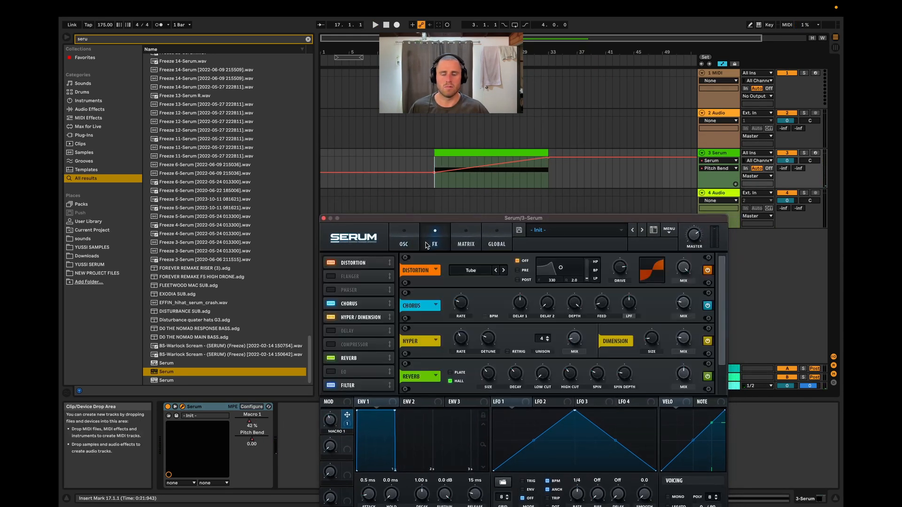
pyautogui.click(683, 376)
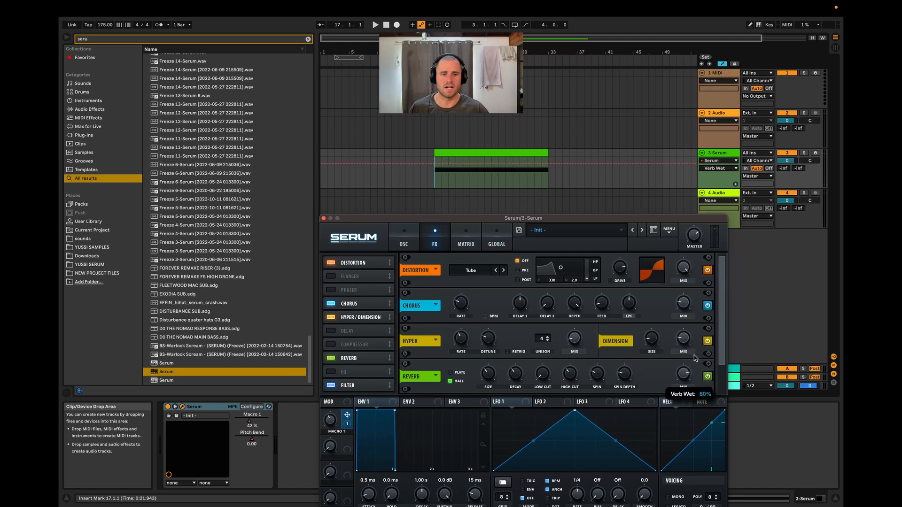
# Step: During playback, automate the reverb mix from 81% at bar 17 down to a midway dip at bar 25, rising to the maximum at bar 33
pyautogui.click(434, 164)
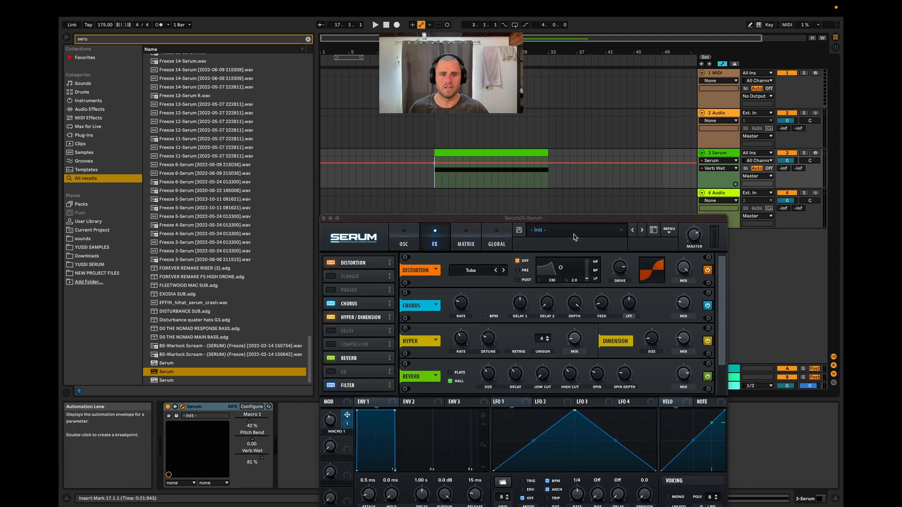
pyautogui.press('space')
pyautogui.moveTo(550, 164); pyautogui.dragTo(549, 182)
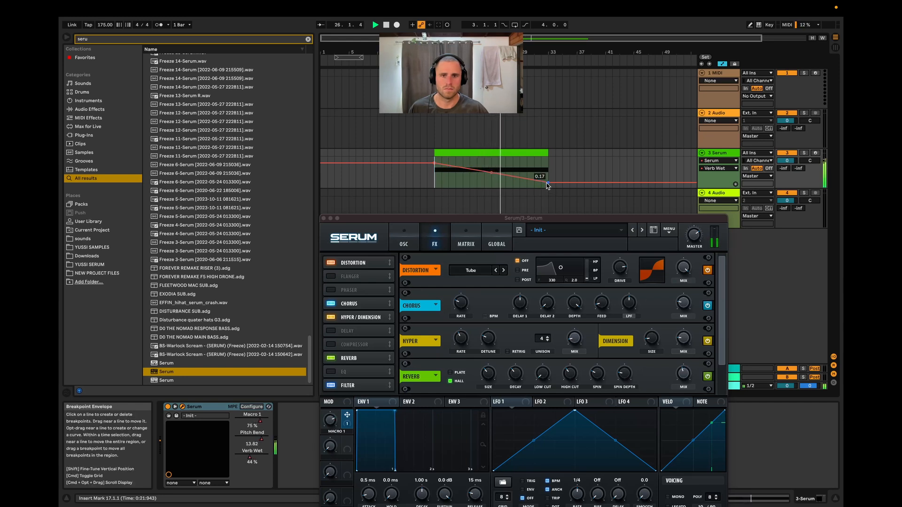
pyautogui.moveTo(548, 183); pyautogui.dragTo(549, 160)
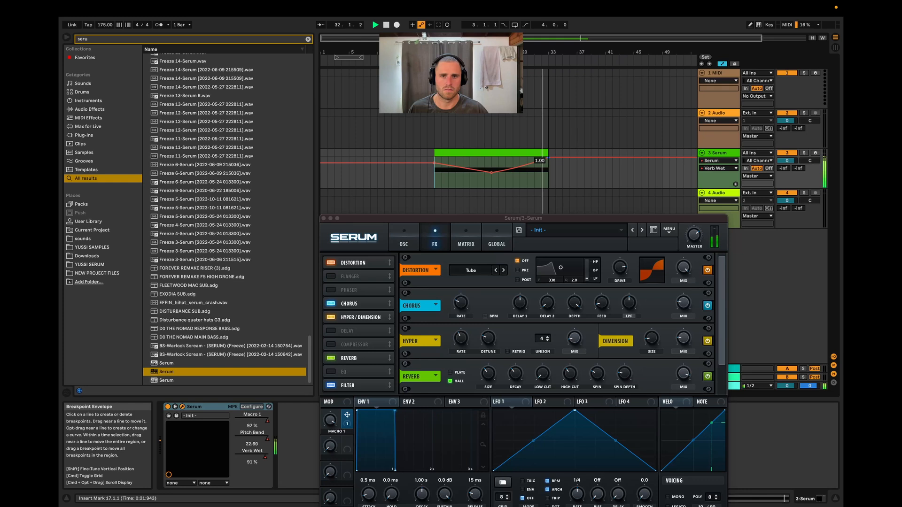
pyautogui.press('space')
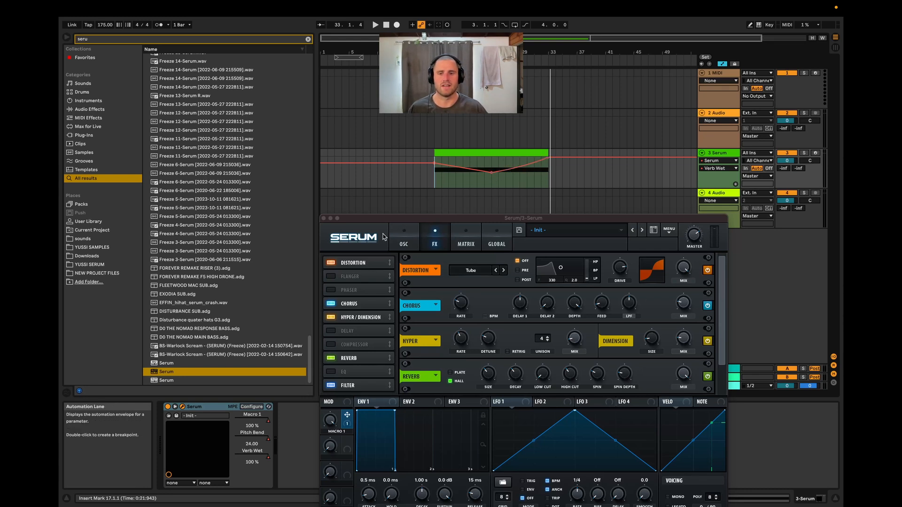
# Step: Move the EQ after the filter in the effects chain and make its low band a low cut at 36 Hz
pyautogui.moveTo(334, 376); pyautogui.dragTo(357, 388)
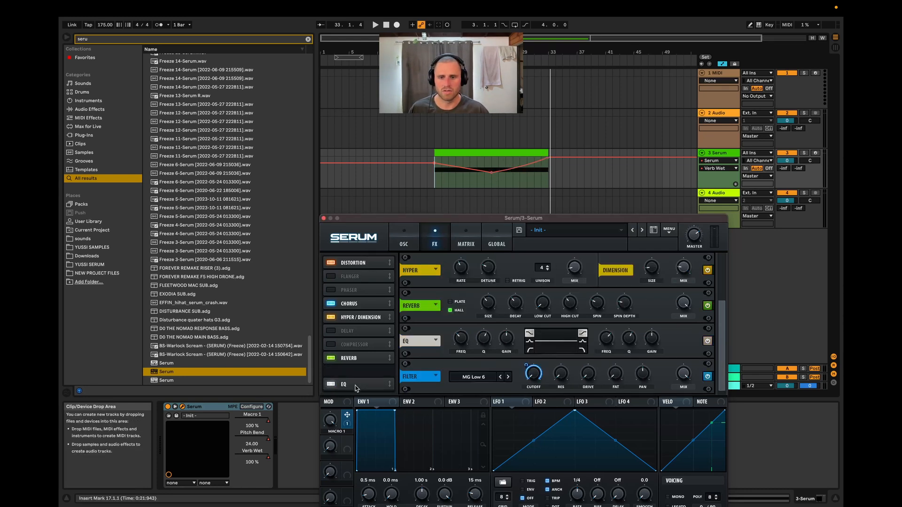
pyautogui.click(530, 369)
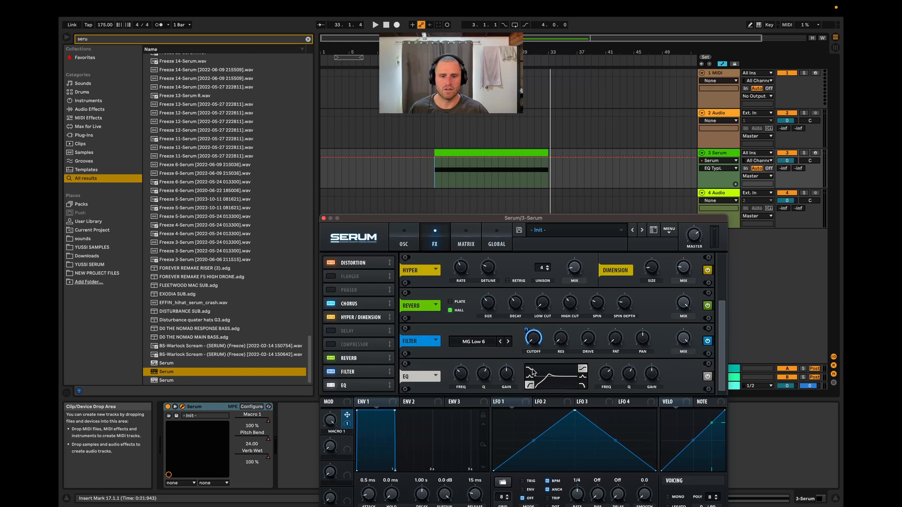
pyautogui.moveTo(508, 374); pyautogui.dragTo(468, 410)
# Step: Automate the EQ's low-band frequency with a curved ramp from 36 Hz at bar 17 to about 3978 Hz at bar 33 while playing
pyautogui.press('space')
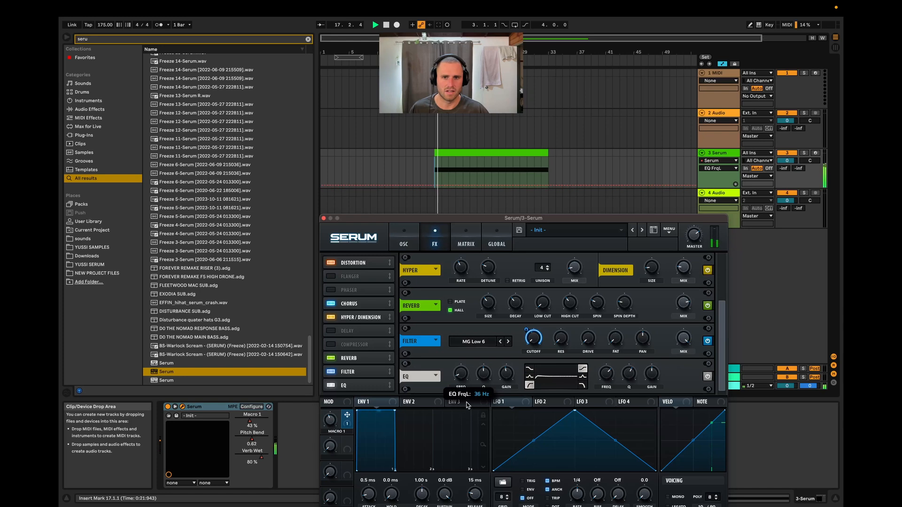
pyautogui.click(434, 185)
pyautogui.moveTo(451, 185); pyautogui.dragTo(549, 164)
pyautogui.click(548, 164)
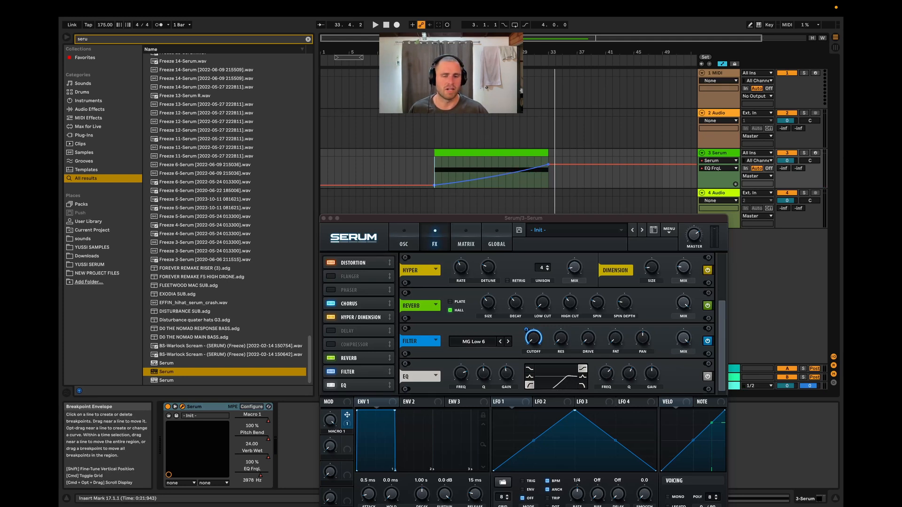
# Step: Place the insert marker back at bar 17, then hide the track automation and close the Serum window
pyautogui.click(437, 171)
pyautogui.press('a')
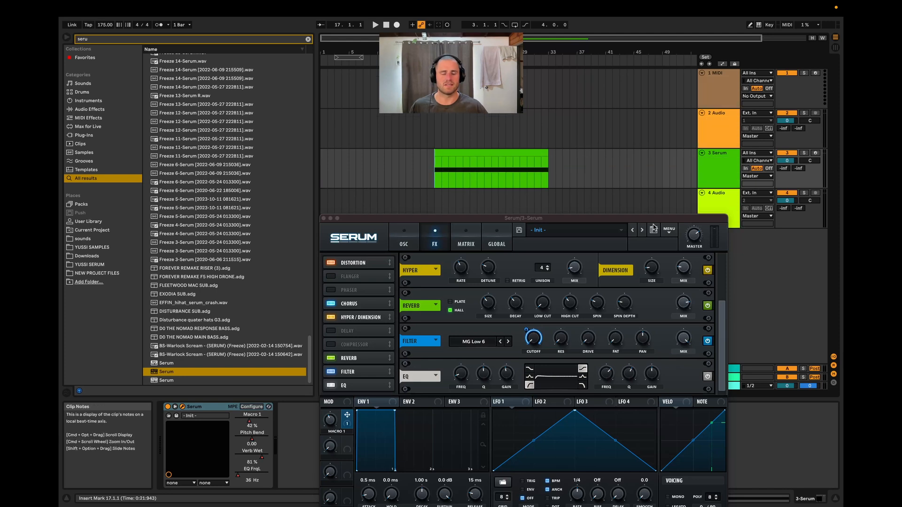
pyautogui.click(324, 218)
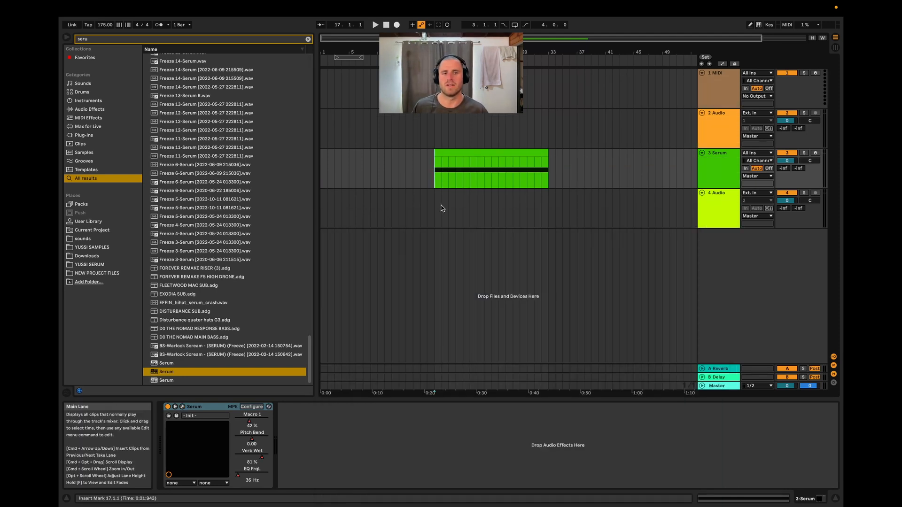
# Step: Reopen Serum, move LFO 1's peak close to its start and assign the LFO to the Osc A and Osc B levels
pyautogui.click(182, 408)
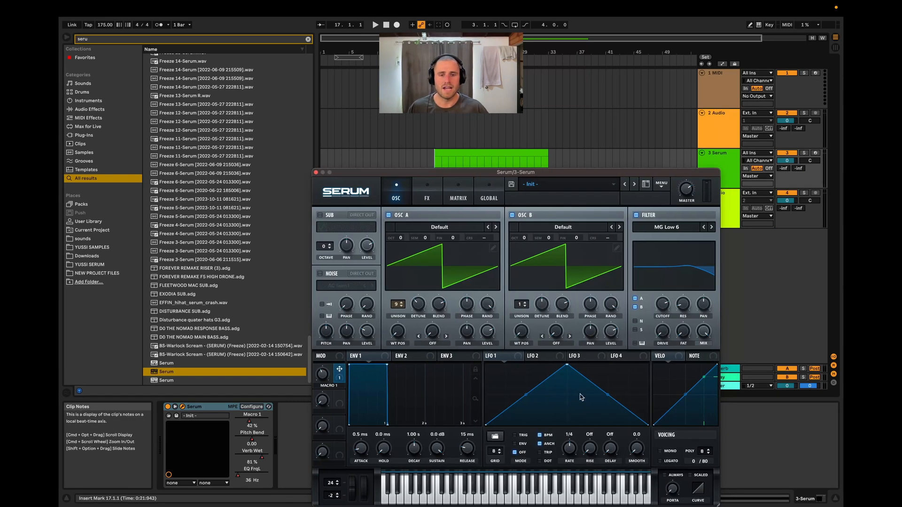
pyautogui.moveTo(566, 367); pyautogui.dragTo(492, 347)
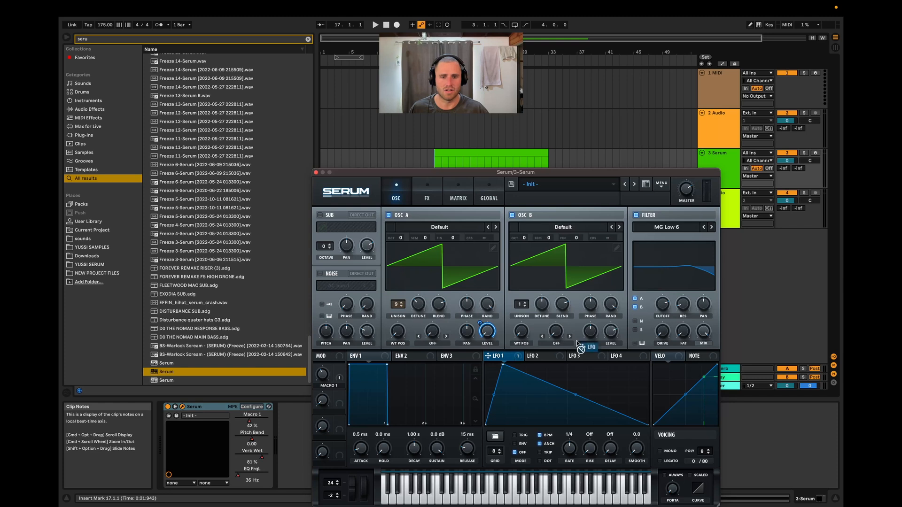
pyautogui.moveTo(579, 346); pyautogui.dragTo(611, 332)
pyautogui.press('space')
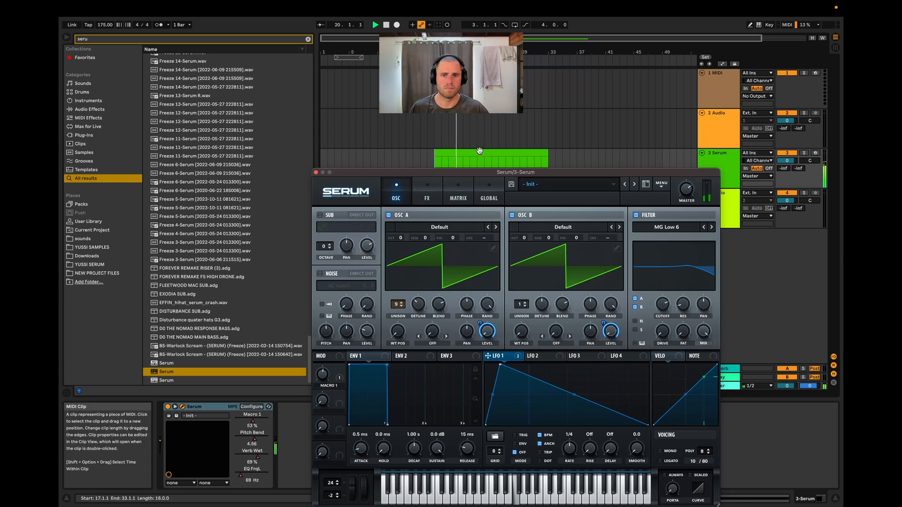
# Step: Switch LFO 1 to trigger mode with BPM sync off and lower its rate to 0 Hz while auditioning the clip
pyautogui.click(488, 164)
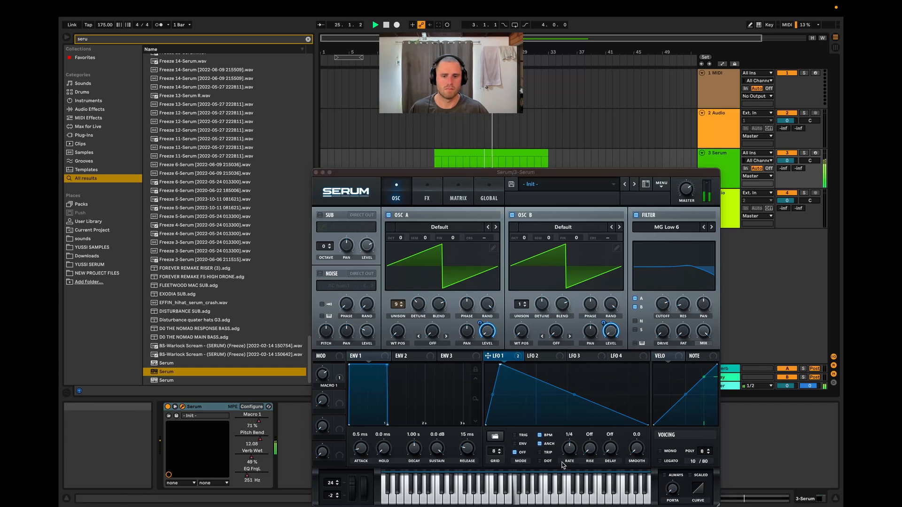
pyautogui.moveTo(567, 454); pyautogui.dragTo(569, 449)
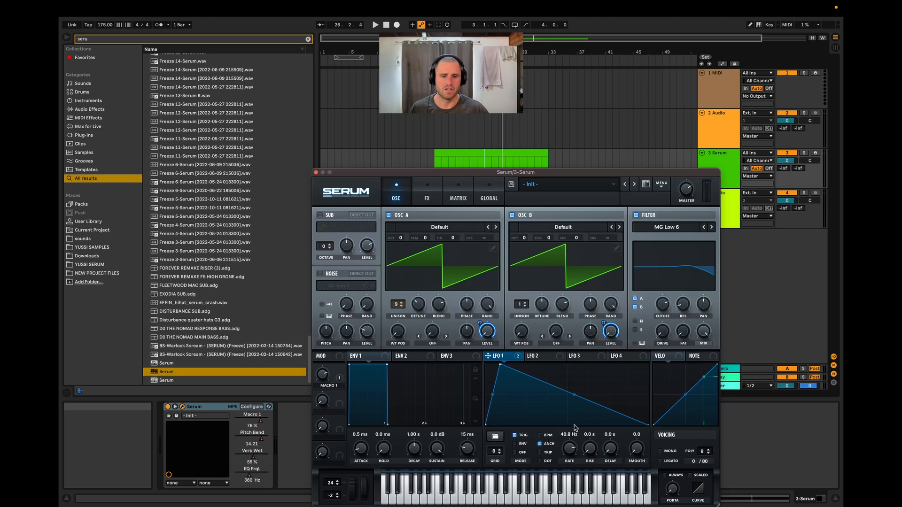
pyautogui.press('space')
pyautogui.press('space')
pyautogui.press('space')
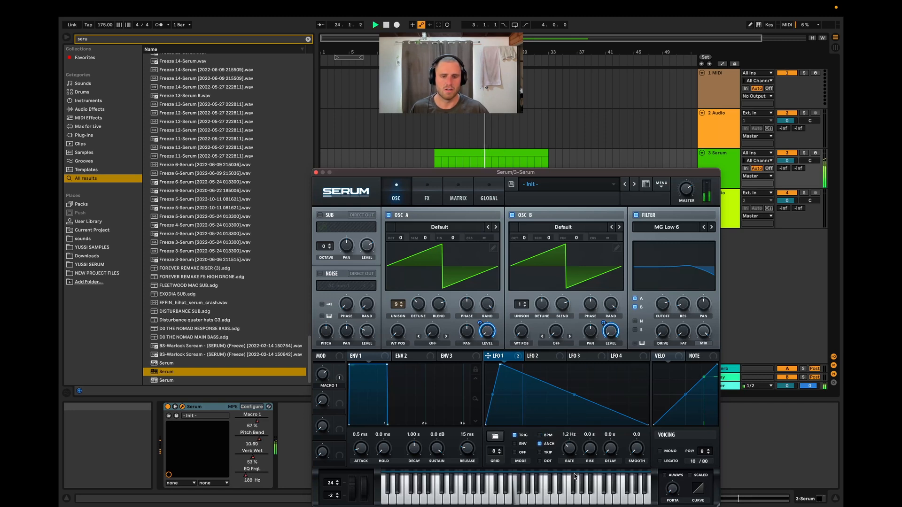
pyautogui.moveTo(576, 431); pyautogui.dragTo(573, 491)
pyautogui.press('space')
# Step: Play the riser from bar 17 while sweeping LFO 1's rate from 0.5 Hz up to about 42 Hz and back to 16.4 Hz
pyautogui.click(435, 162)
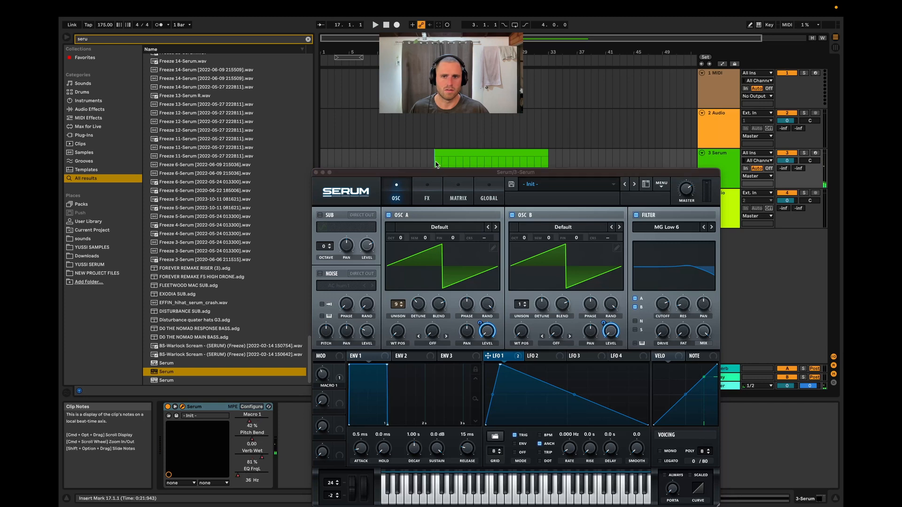
pyautogui.press('space')
pyautogui.click(573, 437)
pyautogui.press('space')
pyautogui.press('space')
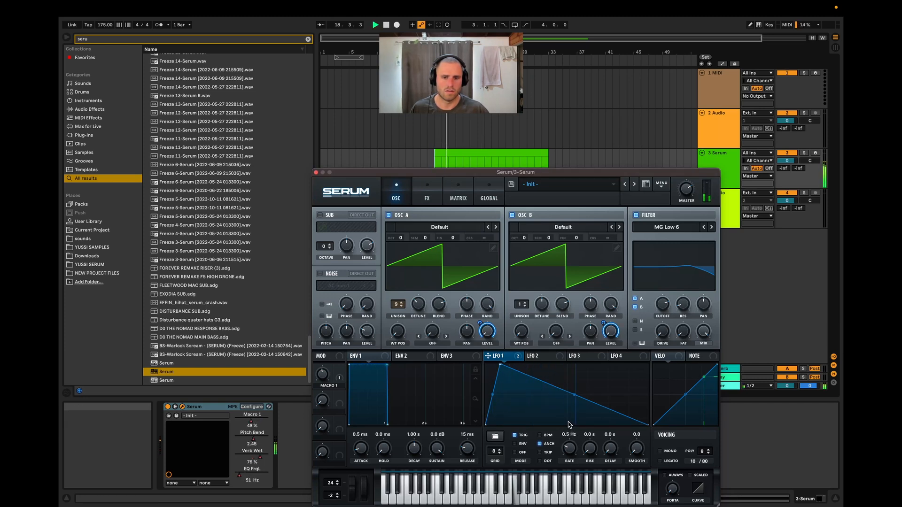
pyautogui.moveTo(569, 420); pyautogui.dragTo(574, 404)
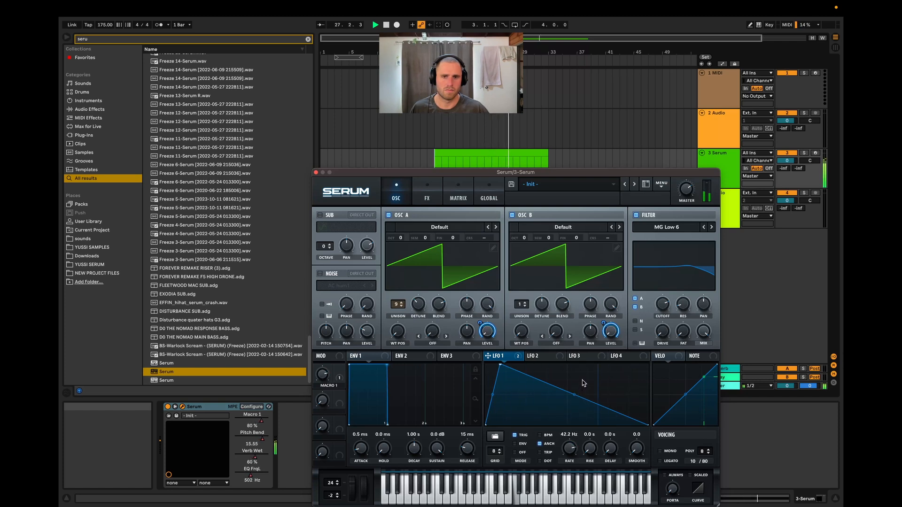
pyautogui.moveTo(586, 378); pyautogui.dragTo(586, 399)
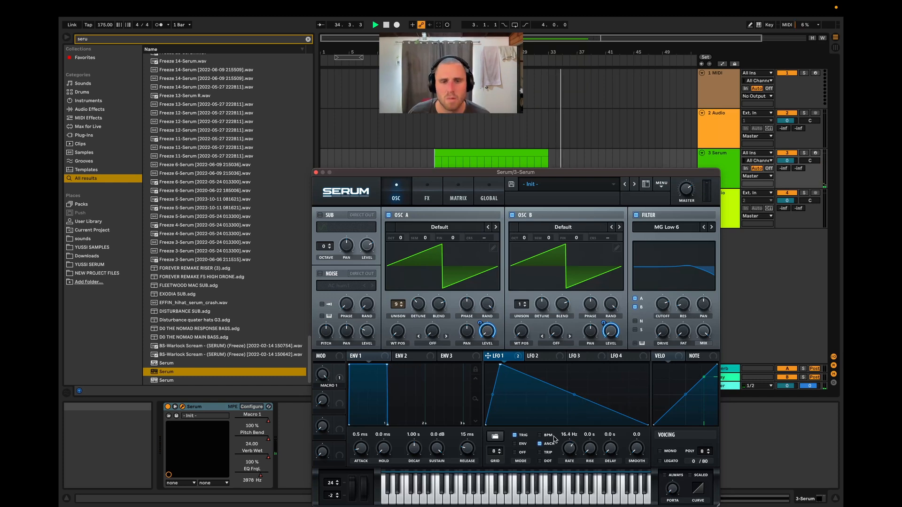
# Step: Set LFO 1's rate to 1.6 Hz, close the Serum window and stop playback back at bar 17
pyautogui.moveTo(573, 455); pyautogui.dragTo(566, 475)
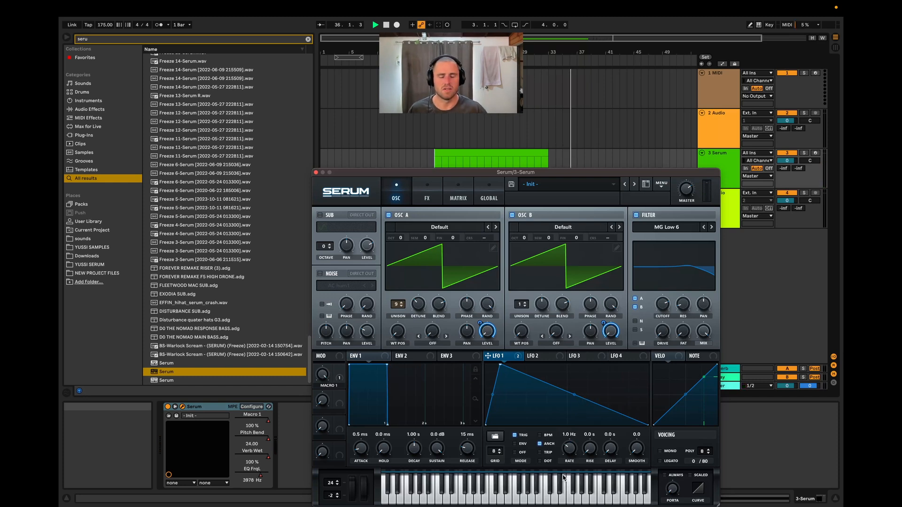
pyautogui.moveTo(419, 175); pyautogui.dragTo(442, 175)
pyautogui.moveTo(505, 173); pyautogui.dragTo(503, 173)
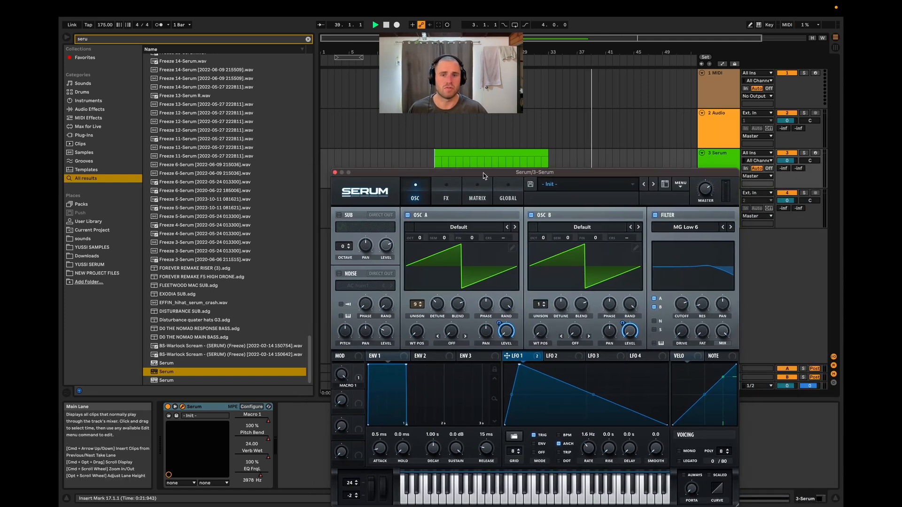
pyautogui.click(335, 172)
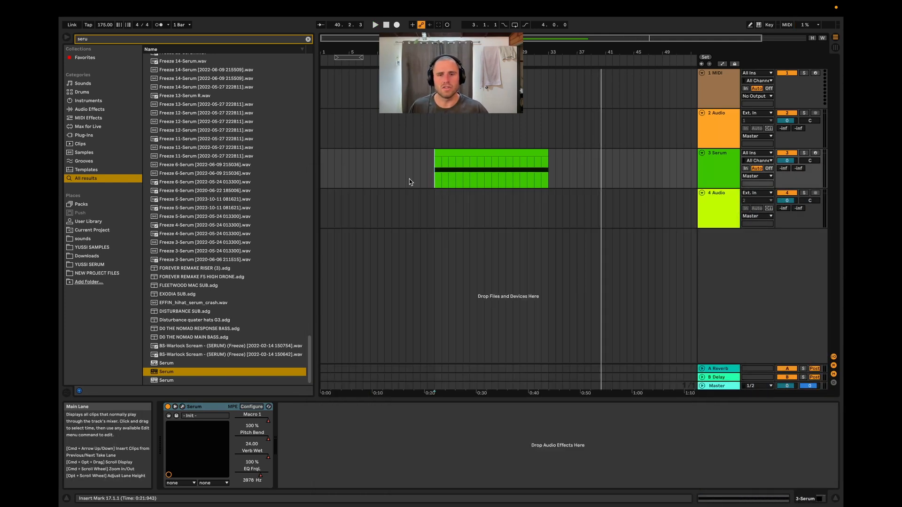
pyautogui.press('space')
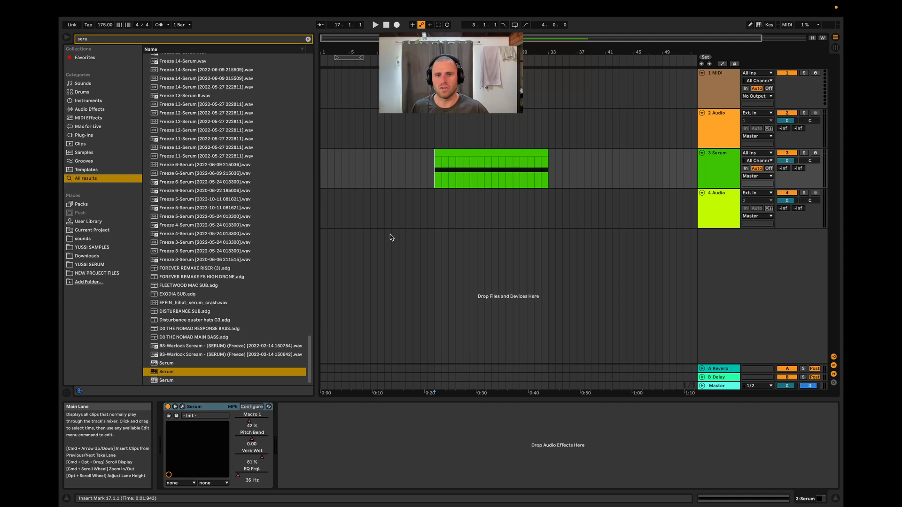
# Step: Show the Pitch Bend automation with Serum reopened, lower its bar 25 point to near centre and raise the bar 17 start to about 12 semitones
pyautogui.click(182, 406)
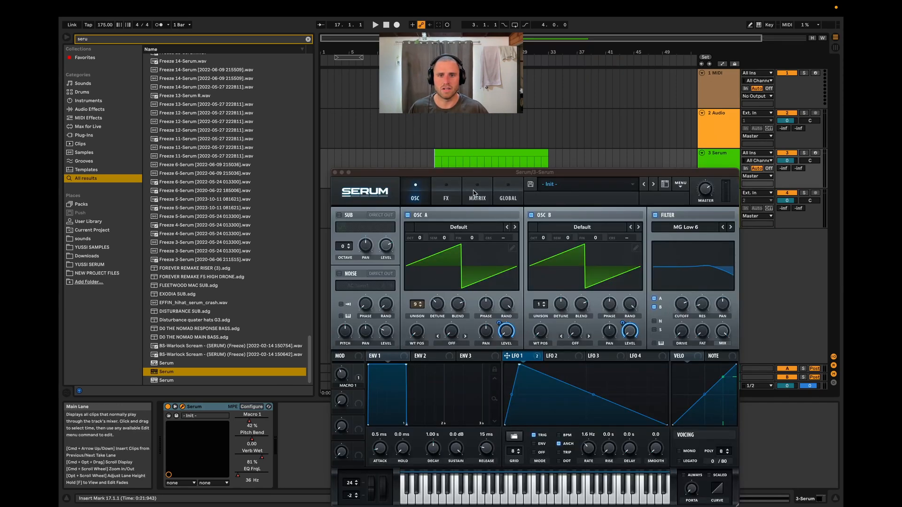
pyautogui.moveTo(465, 173); pyautogui.dragTo(460, 194)
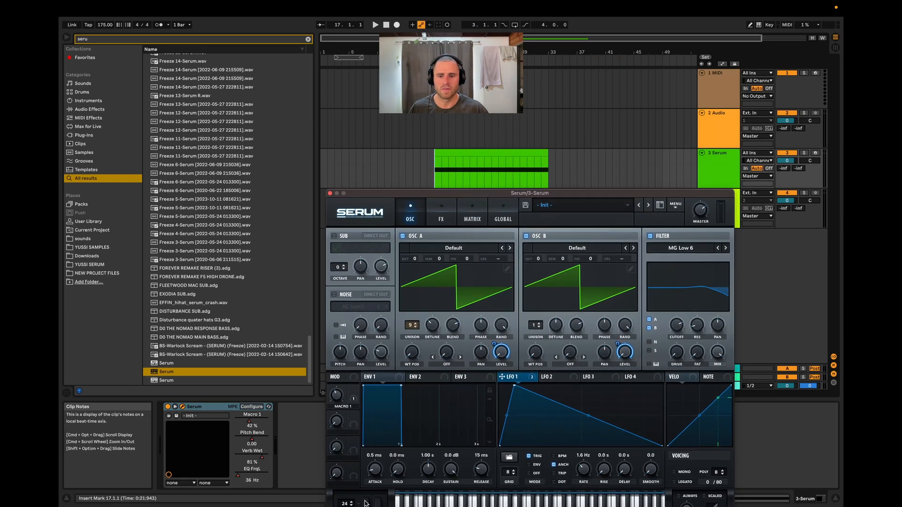
pyautogui.press('a')
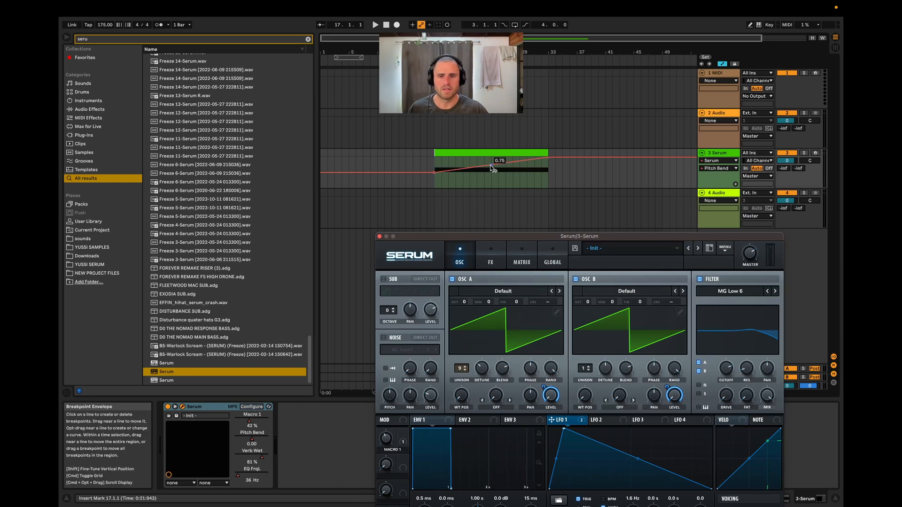
pyautogui.moveTo(492, 168); pyautogui.dragTo(492, 173)
pyautogui.moveTo(437, 174); pyautogui.dragTo(437, 165)
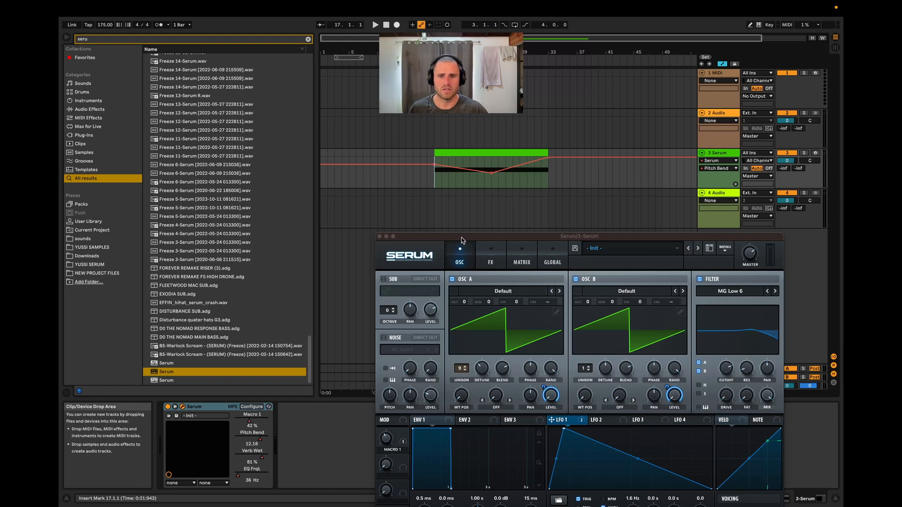
# Step: Play the reshaped pitch bend from bar 17, fine-tune its bar 25 dip to about 0.48, and stop playback
pyautogui.moveTo(461, 238); pyautogui.dragTo(455, 219)
pyautogui.press('space')
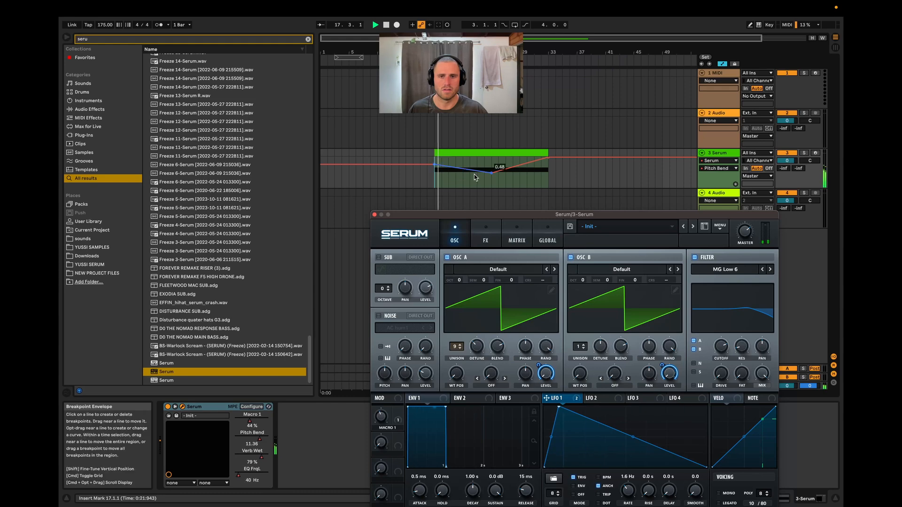
pyautogui.moveTo(491, 173); pyautogui.dragTo(488, 173)
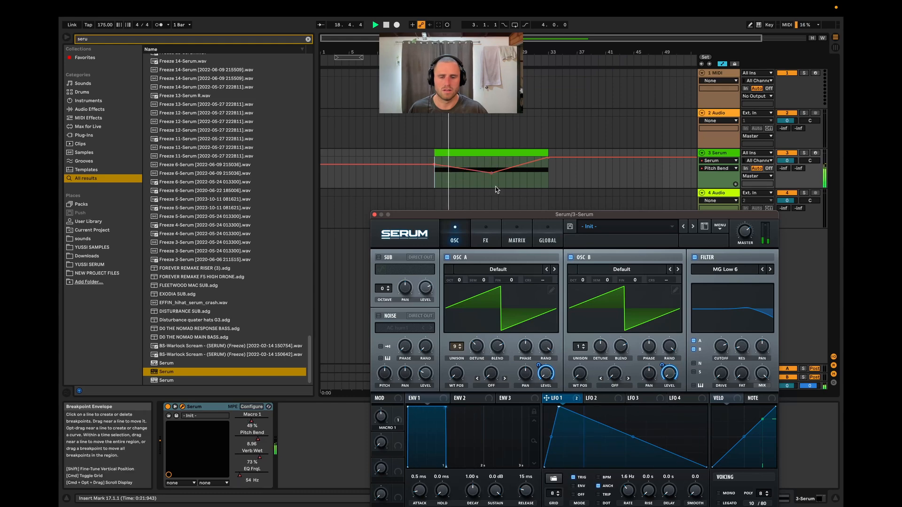
pyautogui.moveTo(537, 215); pyautogui.dragTo(499, 140)
pyautogui.press('space')
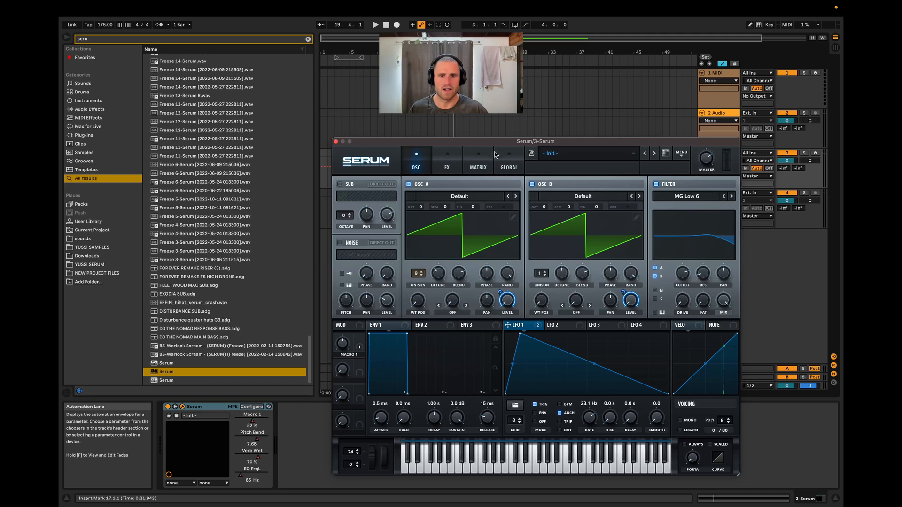
# Step: Shape the LFO 1 Rate automation during playback, dipping to about 0.25 at bar 25 and curving up to 85.6 Hz at bar 33
pyautogui.moveTo(497, 143); pyautogui.dragTo(490, 221)
pyautogui.press('space')
pyautogui.moveTo(485, 180); pyautogui.dragTo(491, 180)
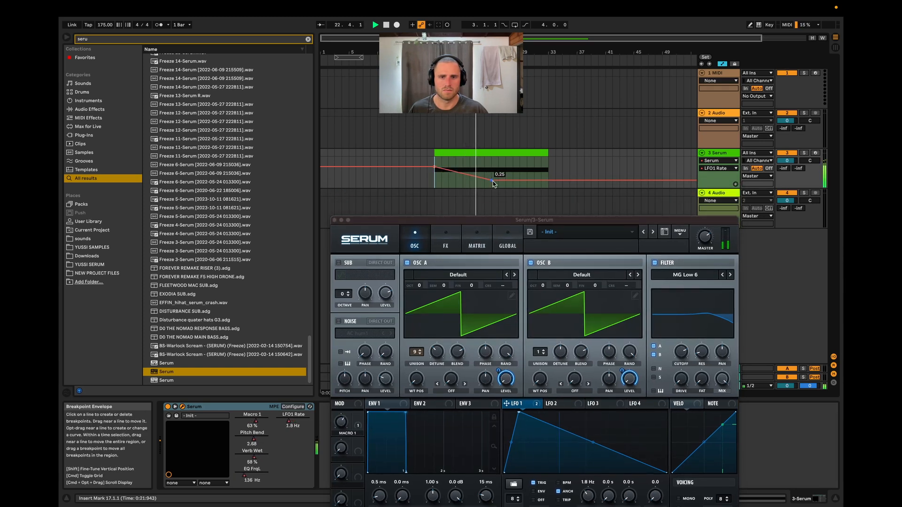
pyautogui.moveTo(534, 180); pyautogui.dragTo(548, 165)
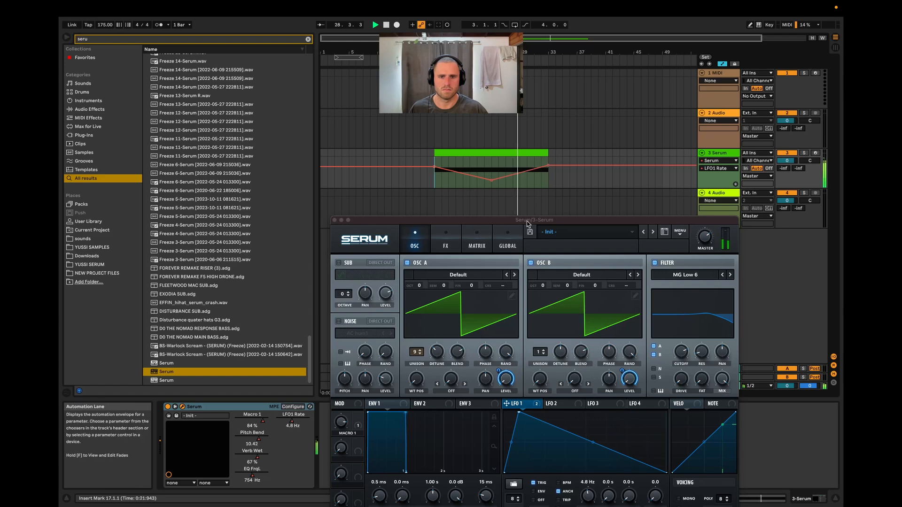
pyautogui.moveTo(526, 221); pyautogui.dragTo(512, 237)
pyautogui.moveTo(548, 163); pyautogui.dragTo(538, 170)
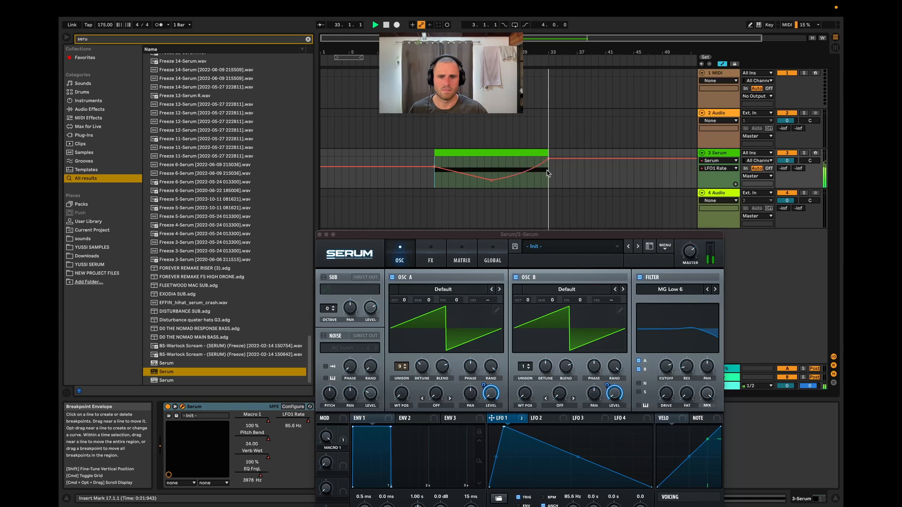
pyautogui.press('space')
# Step: Enable Serum's Phaser effect and lower its rate, depth and frequency
pyautogui.click(430, 257)
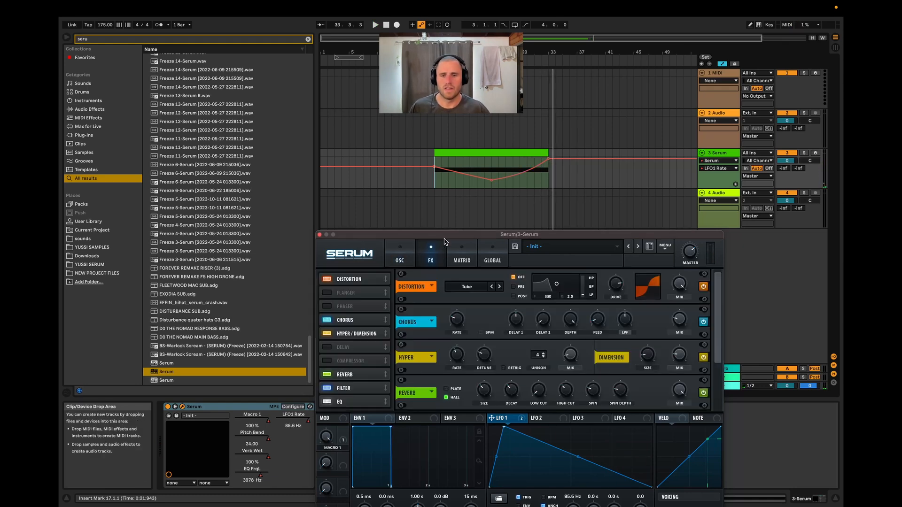
pyautogui.moveTo(445, 232)
pyautogui.mouseDown()
pyautogui.moveTo(448, 175)
pyautogui.moveTo(456, 222)
pyautogui.mouseUp()
pyautogui.click(334, 252)
pyautogui.moveTo(475, 302); pyautogui.dragTo(479, 394)
pyautogui.moveTo(537, 298); pyautogui.dragTo(532, 373)
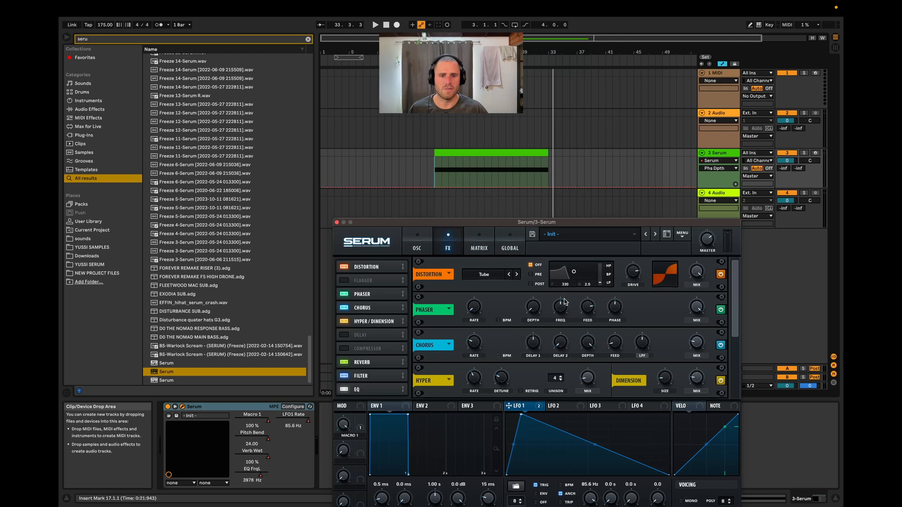
pyautogui.moveTo(565, 302); pyautogui.dragTo(565, 329)
# Step: Play the riser from bar 24, bypassing and re-enabling the Phaser to compare the sound
pyautogui.press('space')
pyautogui.click(487, 183)
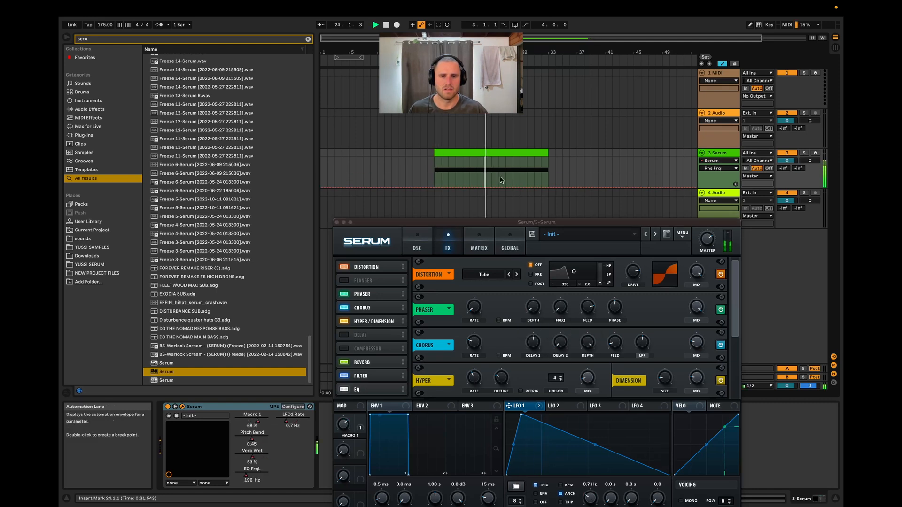
pyautogui.click(344, 296)
pyautogui.click(345, 296)
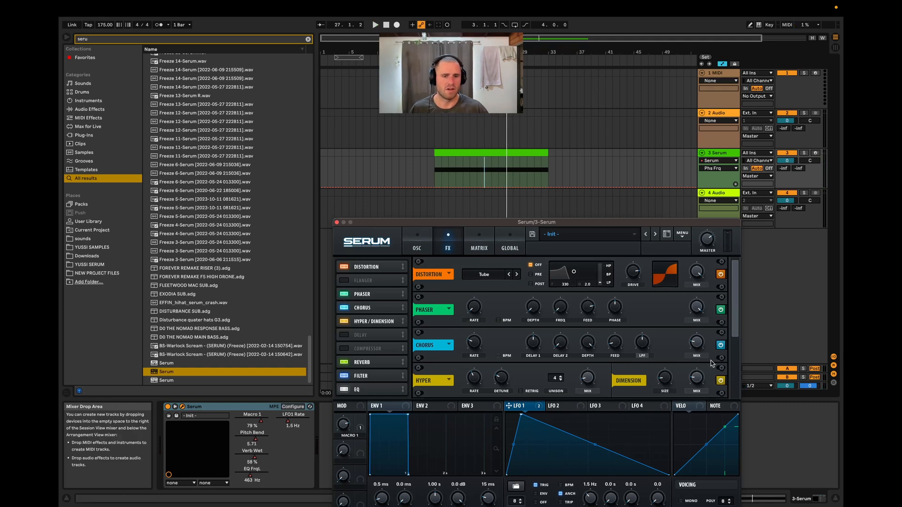
pyautogui.press('space')
pyautogui.press('space')
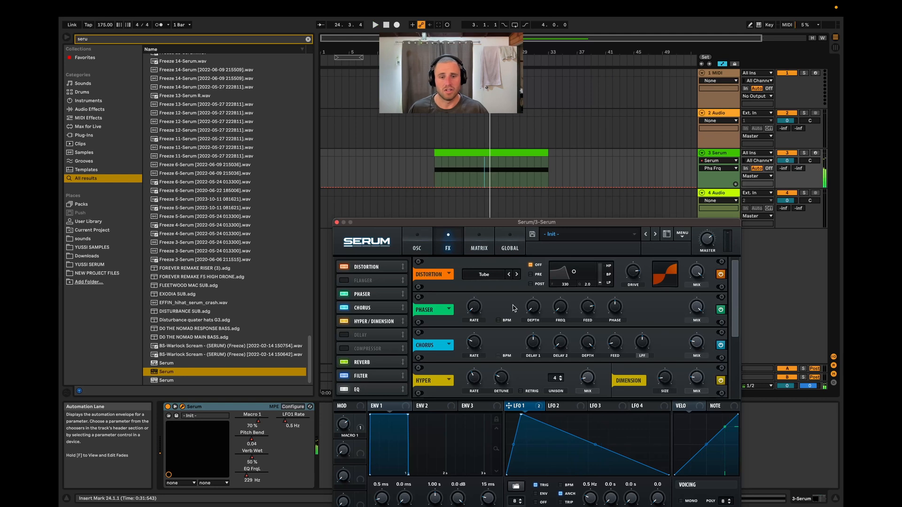
# Step: Retune the Phaser's rate and frequency and reduce its mix while replaying the riser
pyautogui.moveTo(474, 308); pyautogui.dragTo(475, 264)
pyautogui.press('space')
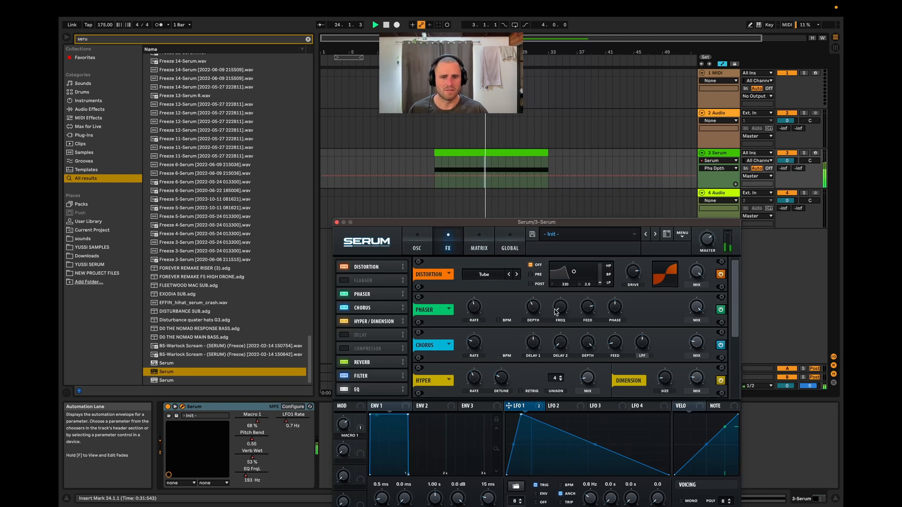
pyautogui.moveTo(560, 306); pyautogui.dragTo(568, 263)
pyautogui.moveTo(704, 312); pyautogui.dragTo(697, 355)
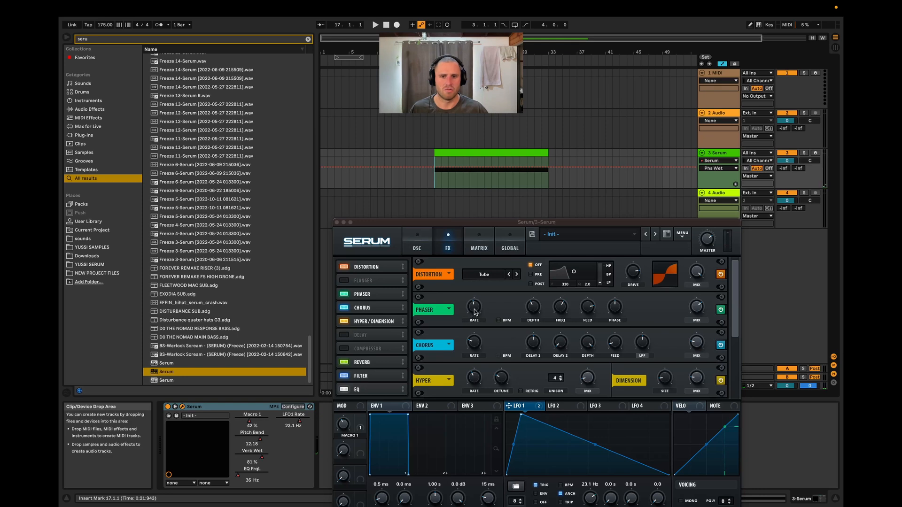
pyautogui.moveTo(475, 311); pyautogui.dragTo(473, 319)
pyautogui.moveTo(705, 313); pyautogui.dragTo(699, 361)
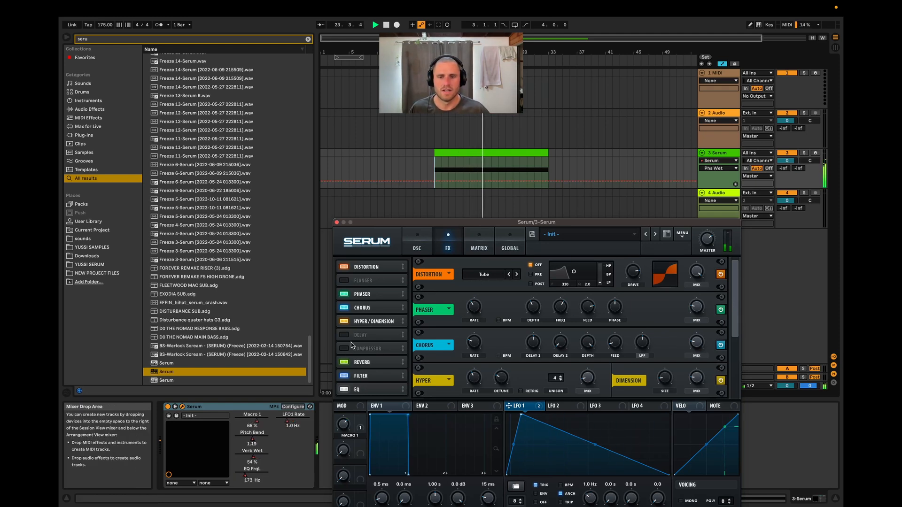
# Step: Enable Serum's Compressor at the end of the effects chain, turn on its Multiband mode and play from bar 18
pyautogui.moveTo(358, 354); pyautogui.dragTo(351, 412)
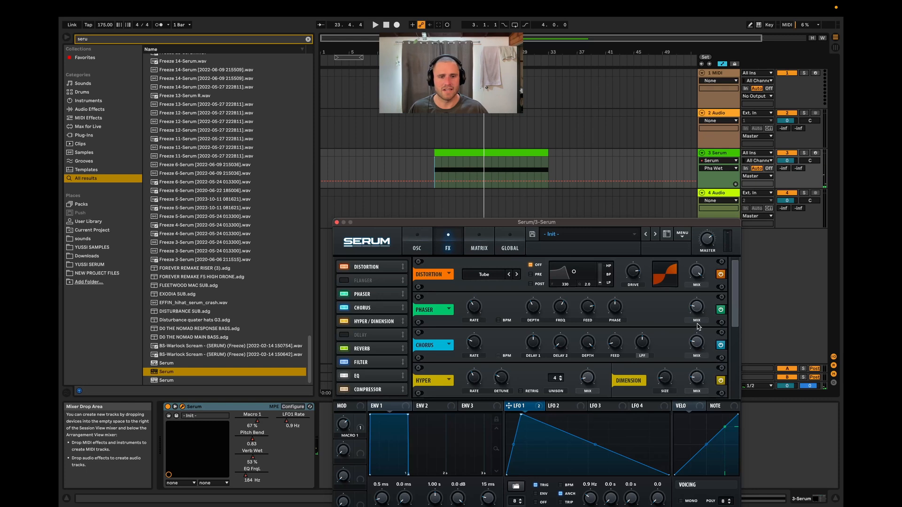
pyautogui.moveTo(736, 318); pyautogui.dragTo(715, 450)
pyautogui.click(440, 167)
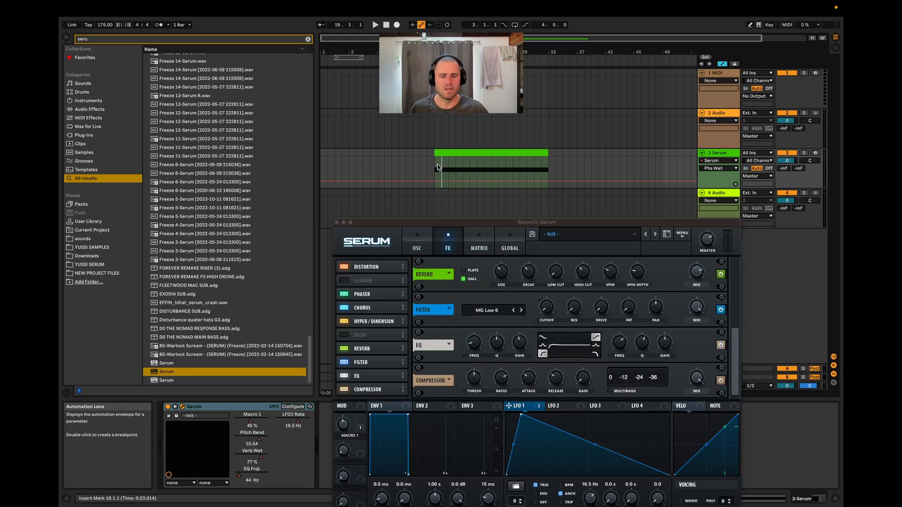
pyautogui.click(609, 391)
pyautogui.press('space')
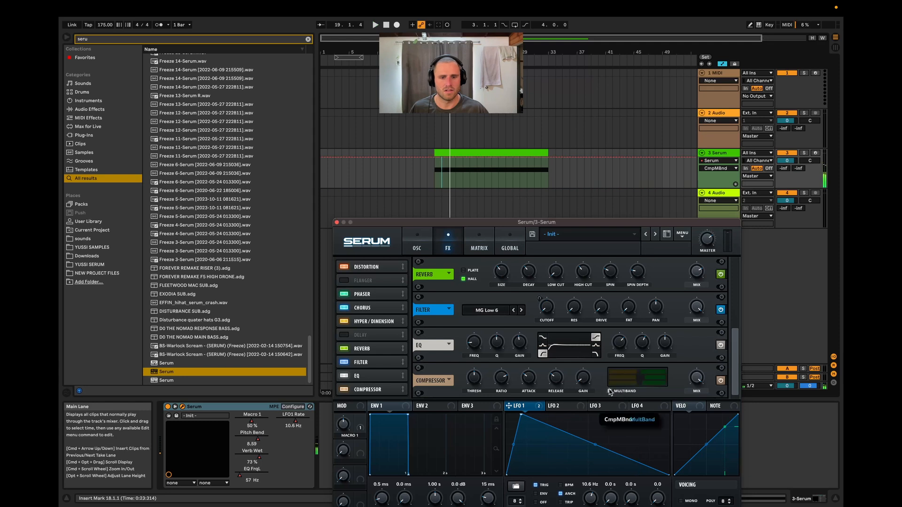
pyautogui.press('space')
# Step: Adjust the Compressor's gain while replaying the riser from bar 17
pyautogui.click(583, 377)
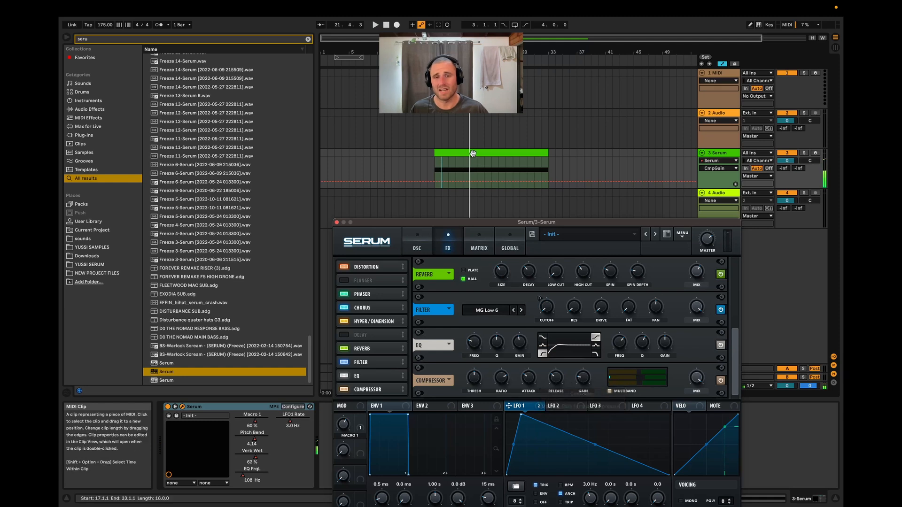
pyautogui.press('space')
pyautogui.press('space')
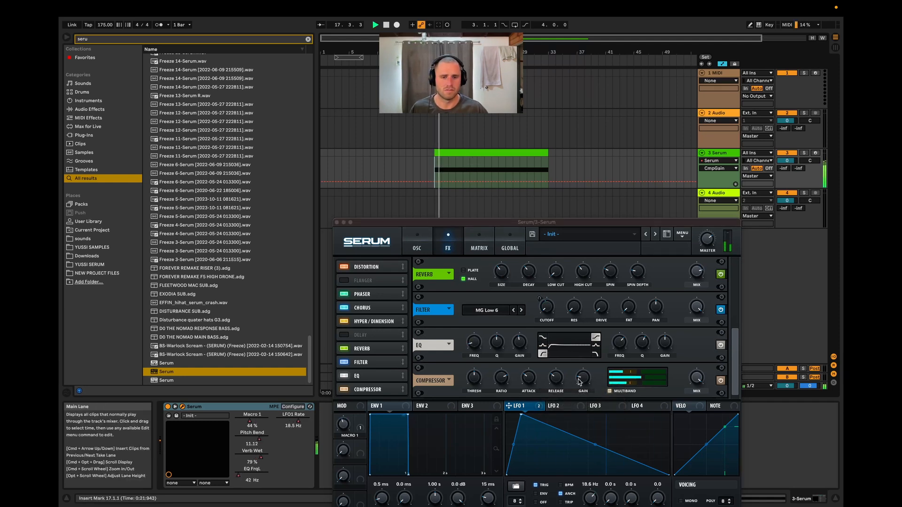
pyautogui.click(579, 378)
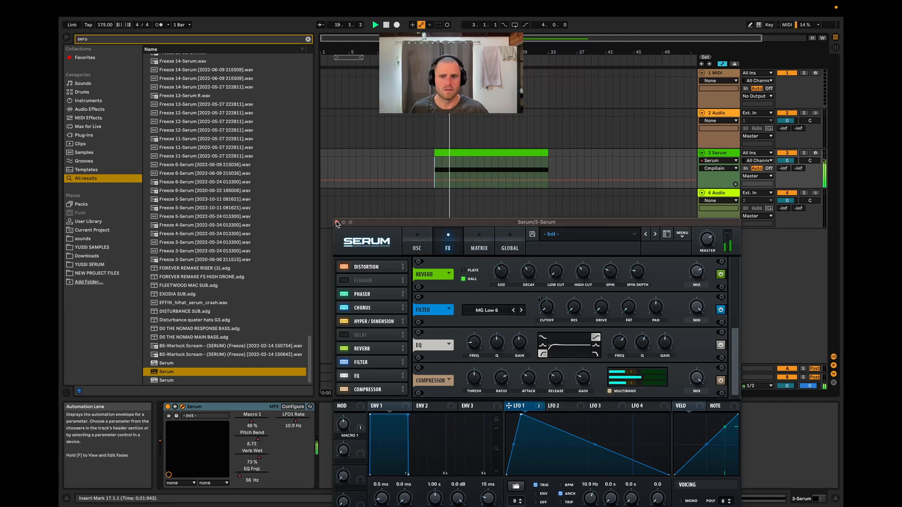
# Step: Move the Compressor ahead of the EQ in the effects chain and play the riser from bar 24
pyautogui.moveTo(377, 387); pyautogui.dragTo(377, 390)
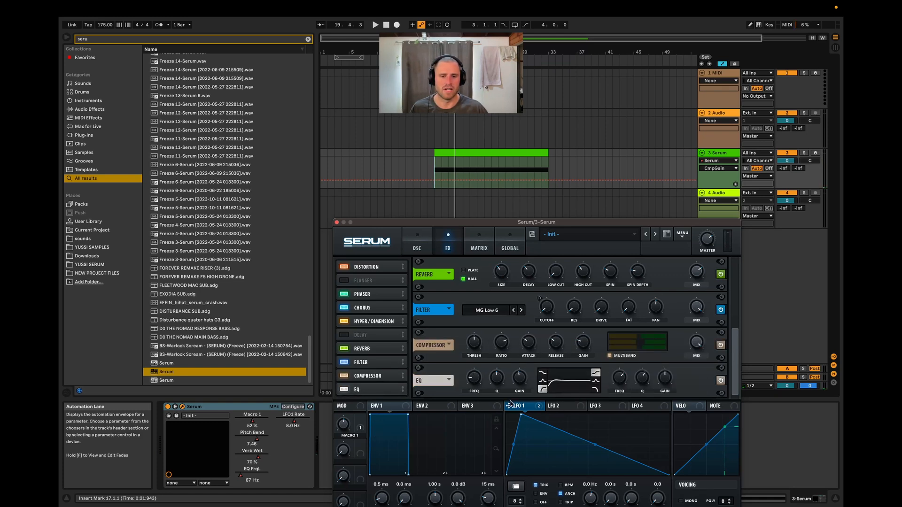
pyautogui.press('space')
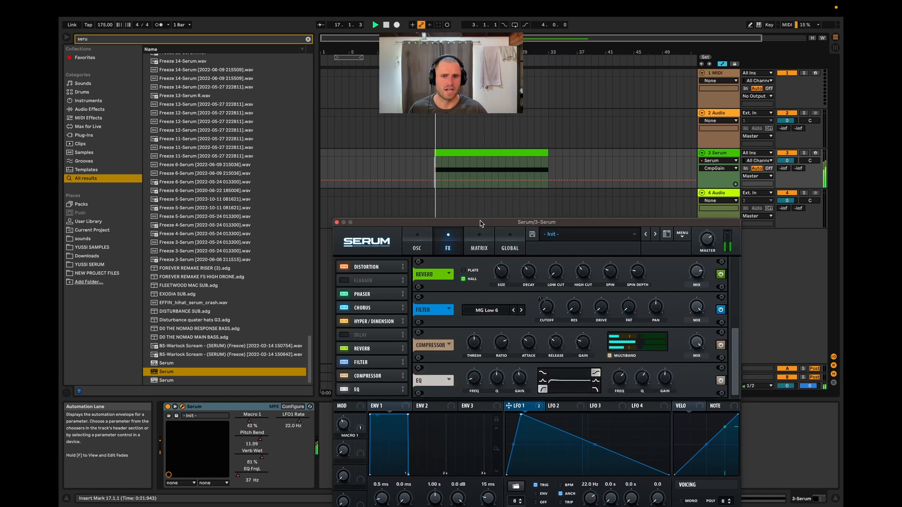
pyautogui.click(484, 173)
pyautogui.press('space')
pyautogui.press('space')
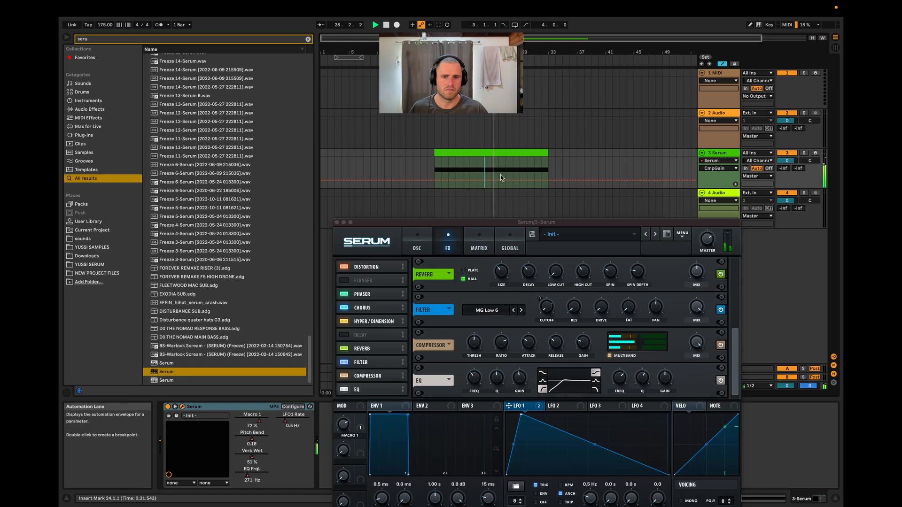
# Step: Adjust Serum's master volume during playback and return to the oscillator page
pyautogui.moveTo(464, 225); pyautogui.dragTo(457, 208)
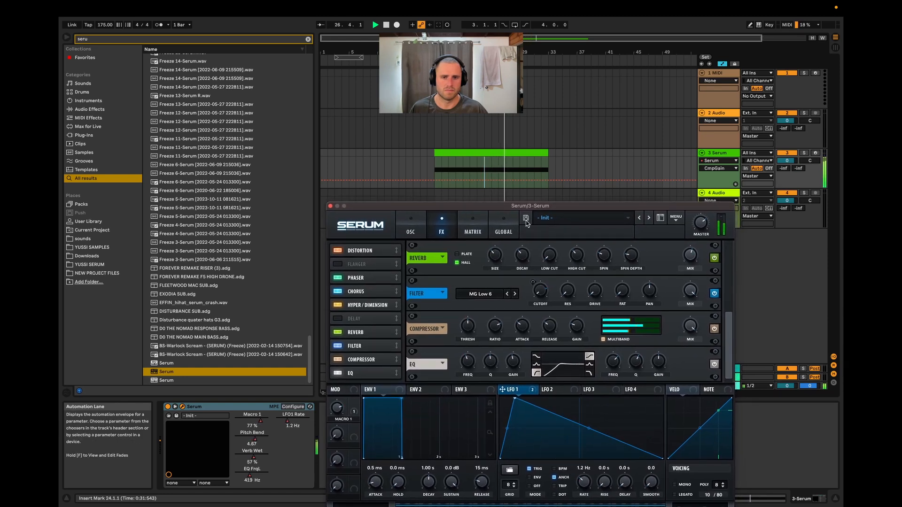
pyautogui.click(696, 225)
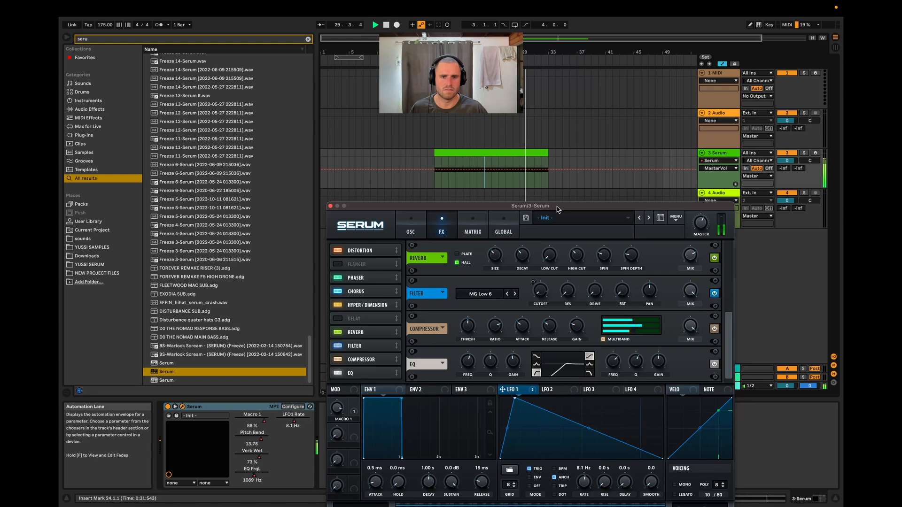
pyautogui.click(411, 229)
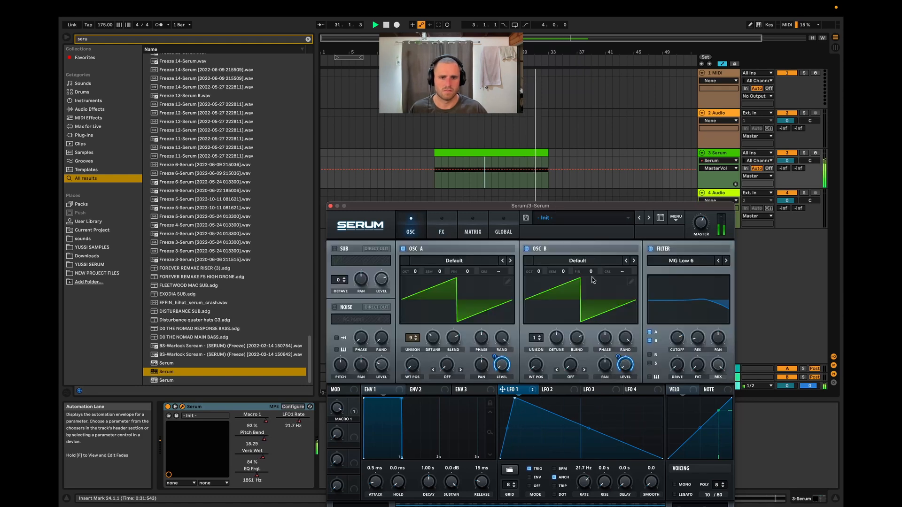
# Step: Stop playback, set the insert position back to bar 17 with the automation hidden, and close the Serum window
pyautogui.click(331, 207)
pyautogui.press('space')
pyautogui.click(437, 184)
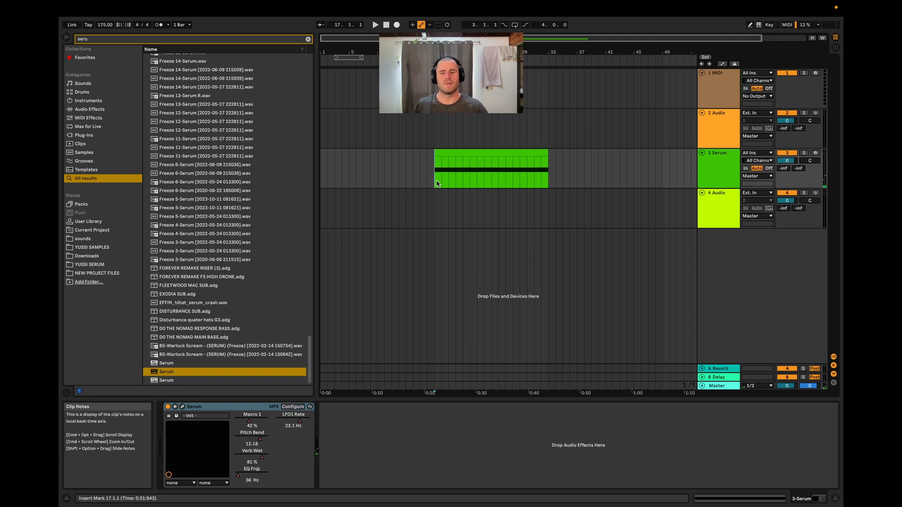
pyautogui.press('super+alt+p')
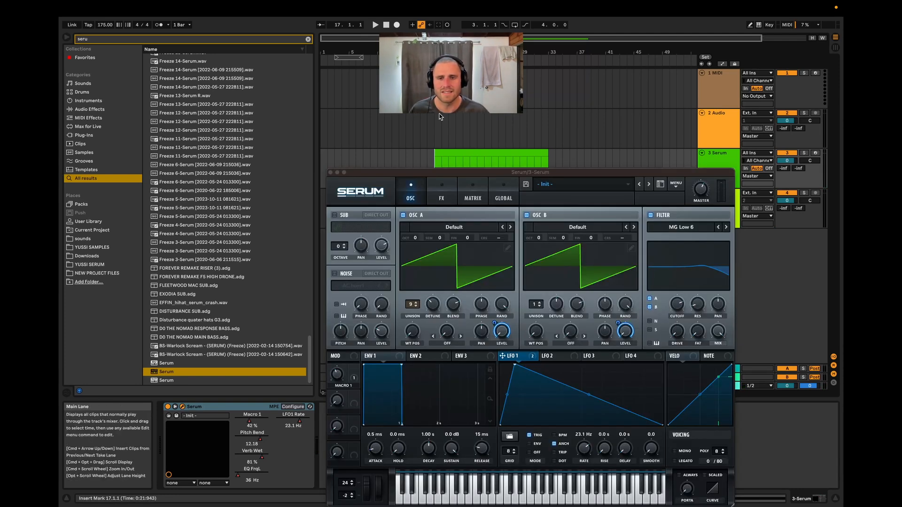
pyautogui.click(331, 173)
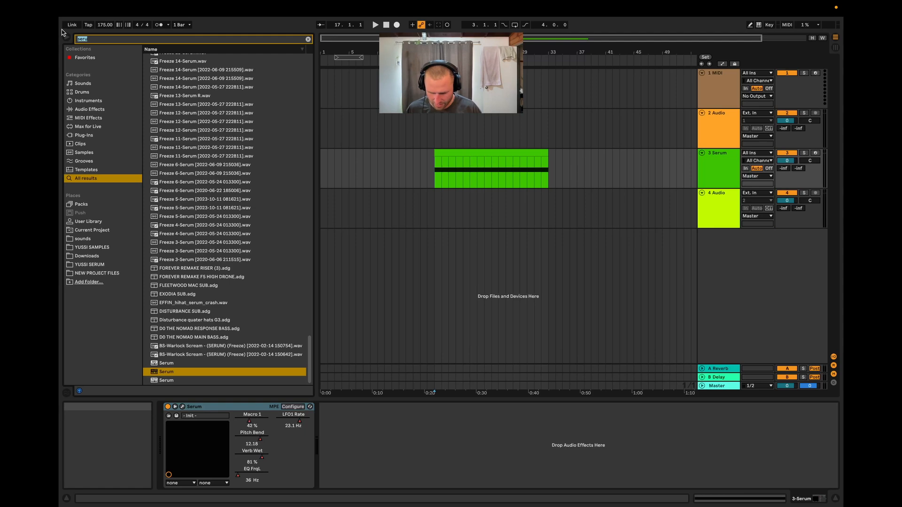
# Step: Search the browser for "filt" and go to the start of the list
pyautogui.write('filt')
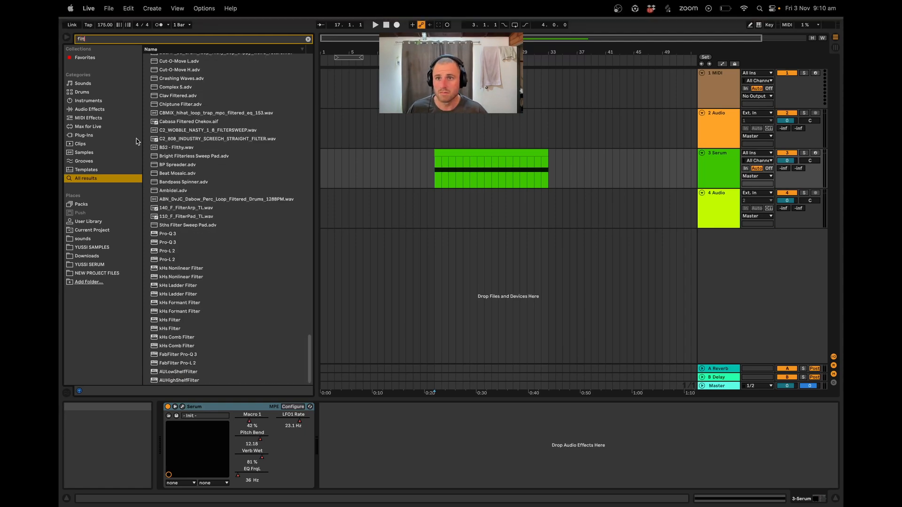
pyautogui.moveTo(310, 162); pyautogui.dragTo(160, 66)
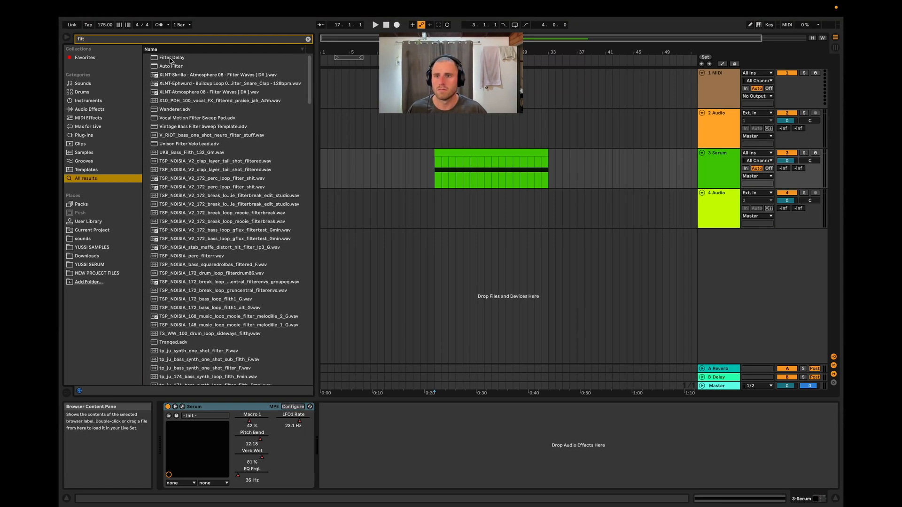
pyautogui.doubleClick(171, 58)
pyautogui.press('space')
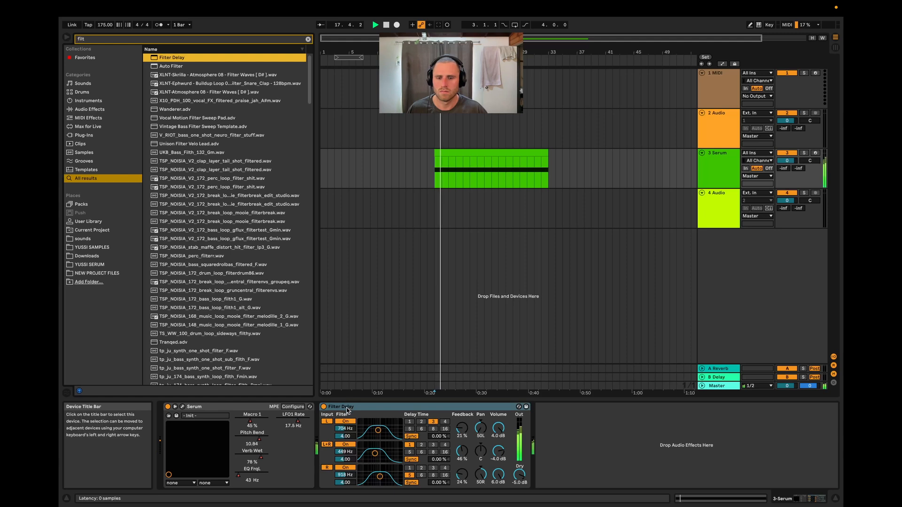
pyautogui.click(347, 410)
pyautogui.press('Delete')
# Step: Add Auto Filter after Serum on the Serum track and stop playback
pyautogui.moveTo(170, 66)
pyautogui.mouseDown()
pyautogui.moveTo(413, 417)
pyautogui.moveTo(450, 437)
pyautogui.moveTo(451, 492)
pyautogui.moveTo(451, 443)
pyautogui.mouseUp()
pyautogui.press('space')
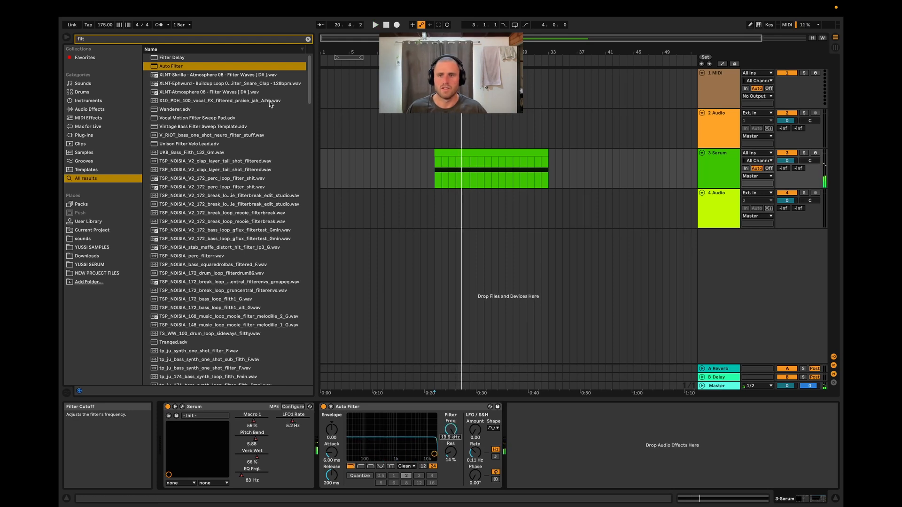
# Step: Search the browser for "lfo", add the LFO device after Auto Filter and map it to the filter's frequency
pyautogui.press('super+f')
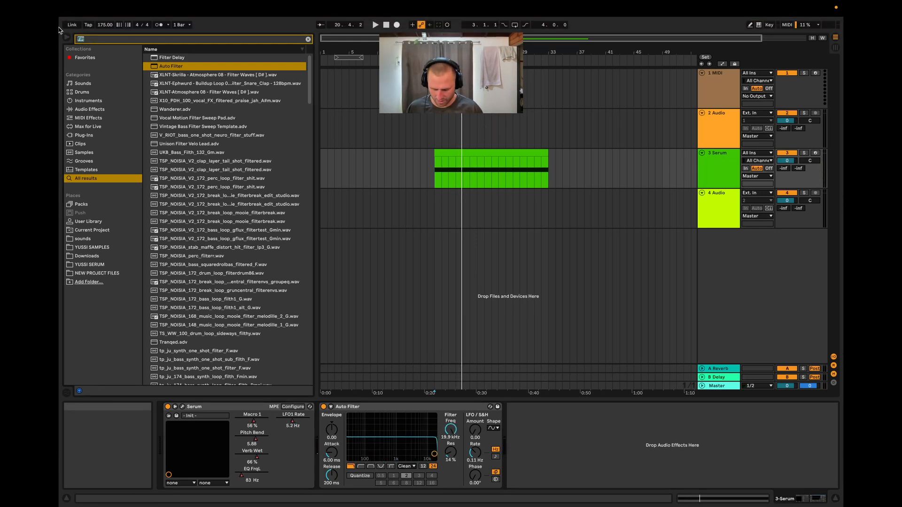
pyautogui.write('lfo')
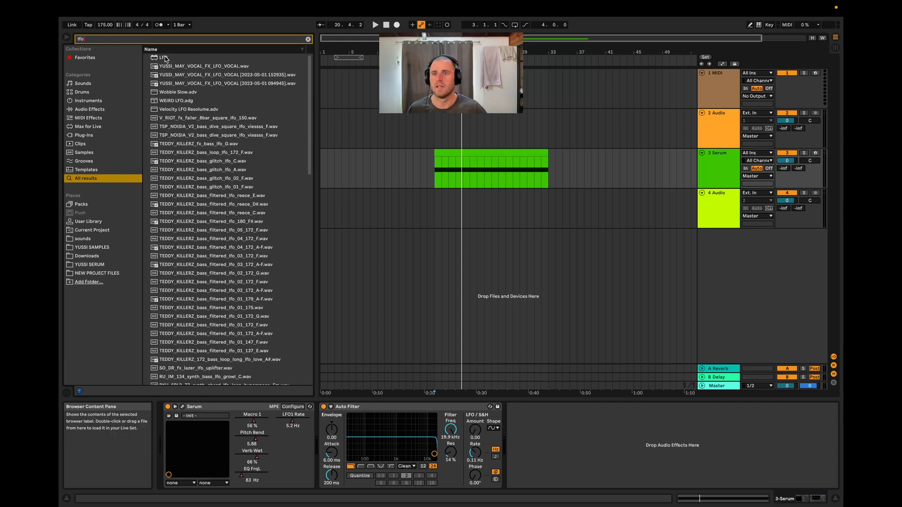
pyautogui.click(164, 59)
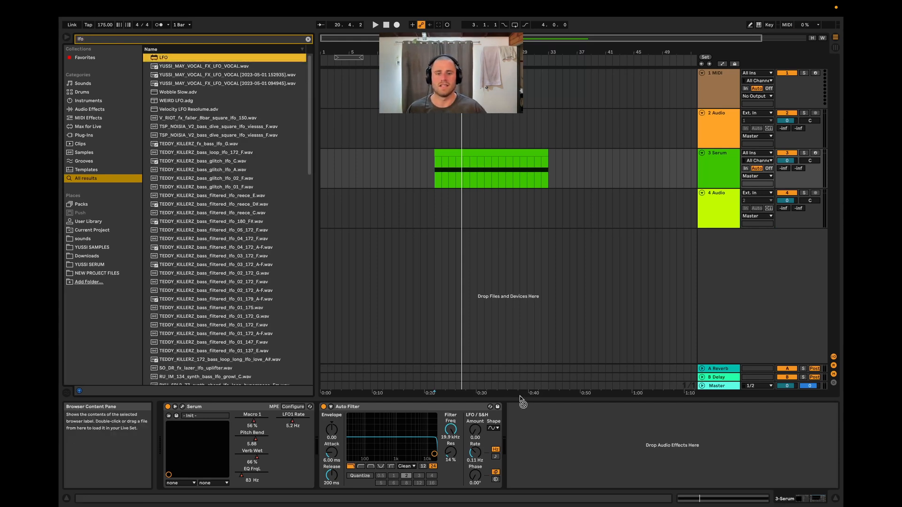
pyautogui.moveTo(567, 440); pyautogui.dragTo(565, 442)
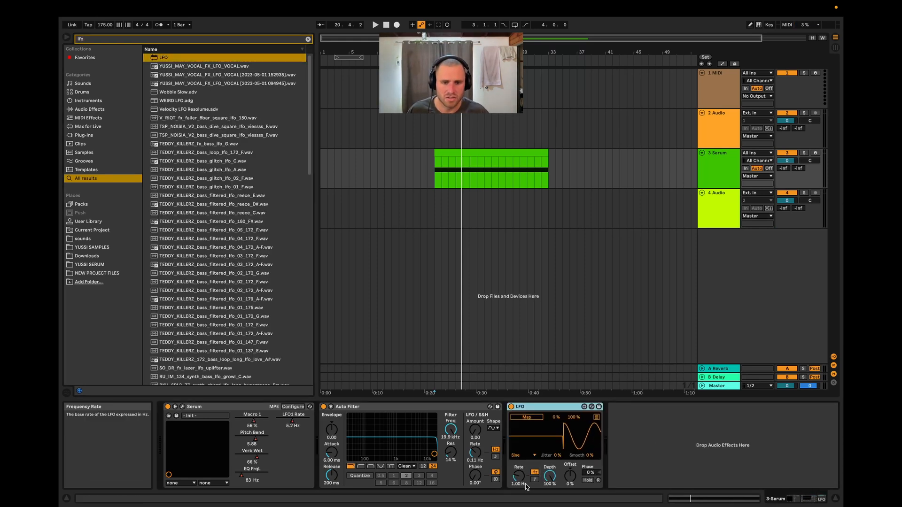
pyautogui.click(527, 418)
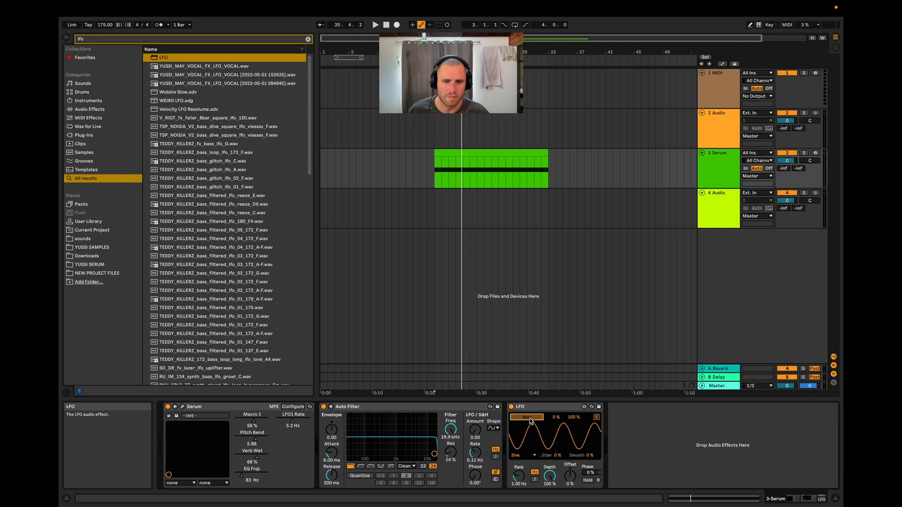
pyautogui.click(452, 431)
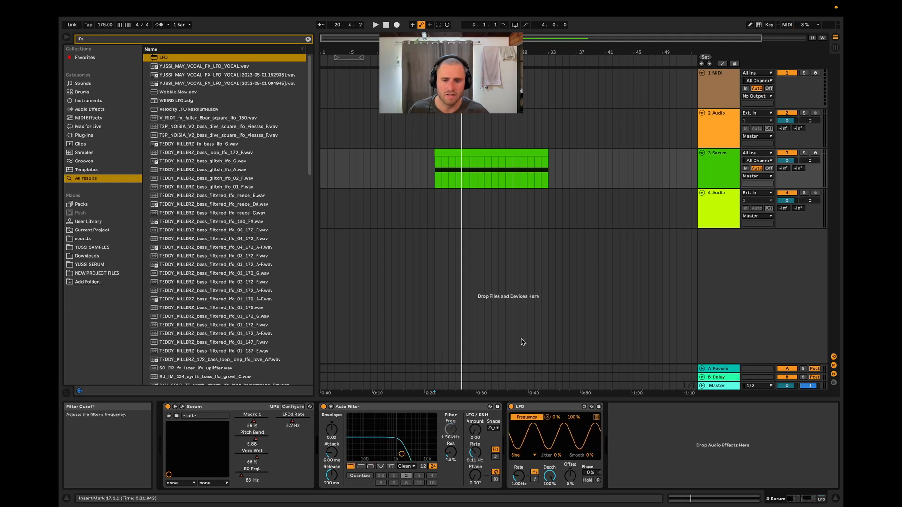
# Step: Play the riser from bar 17, raise the LFO device's rate to 3.67 Hz and stop playback
pyautogui.click(421, 168)
pyautogui.press('space')
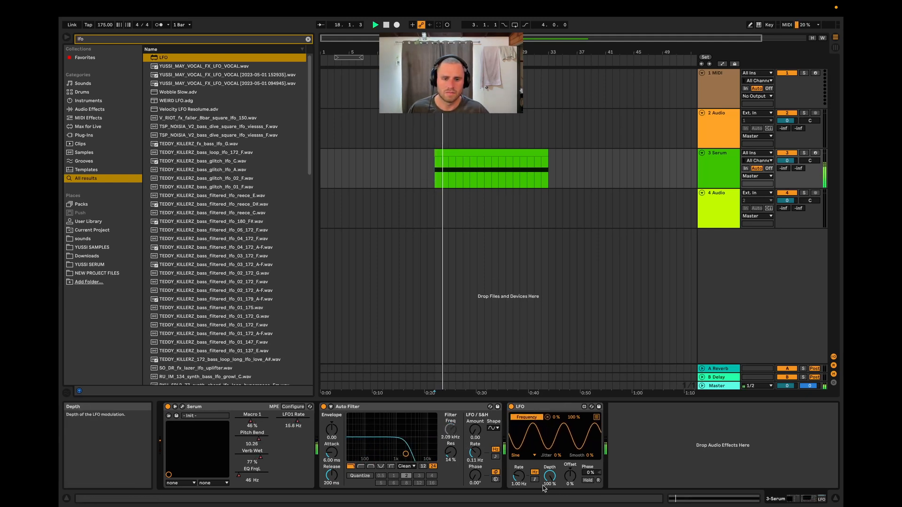
pyautogui.moveTo(519, 477); pyautogui.dragTo(519, 399)
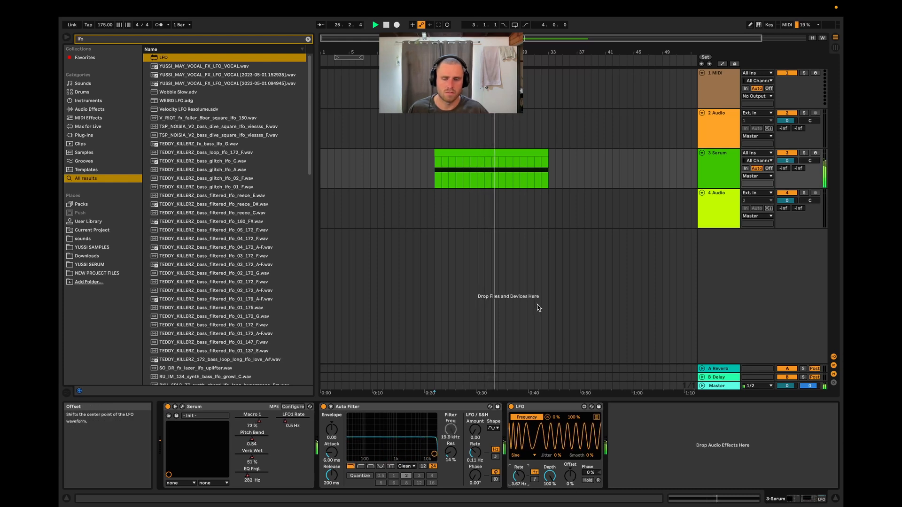
pyautogui.press('space')
# Step: Search the browser for "ther" and add Thermal after the LFO on the Serum track
pyautogui.click(117, 38)
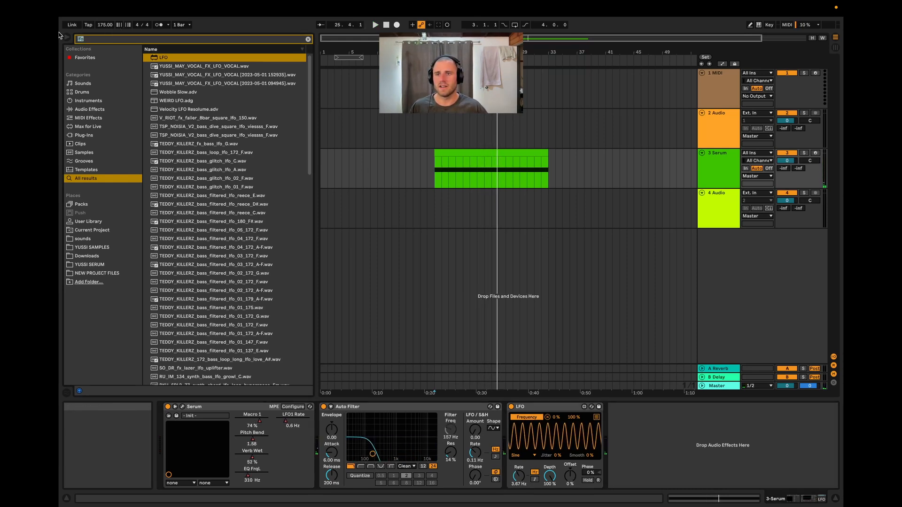
pyautogui.write('ther')
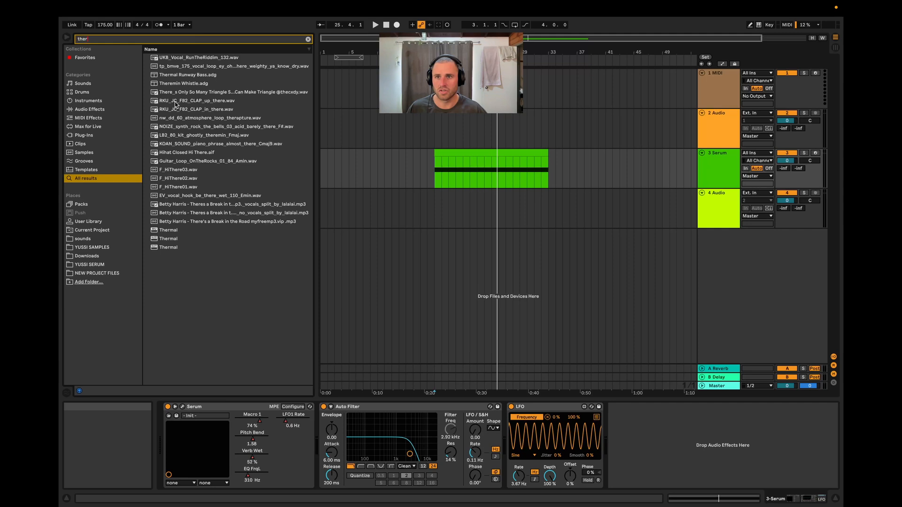
pyautogui.click(169, 239)
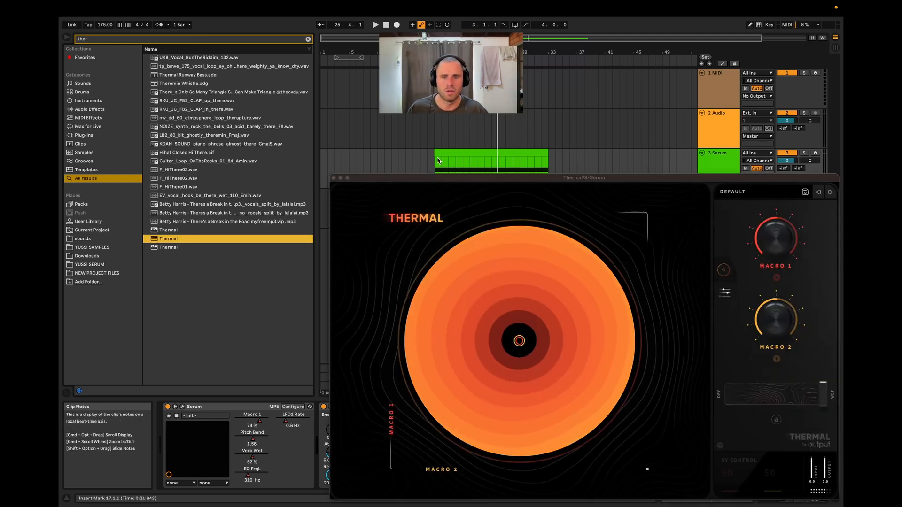
# Step: During playback, load Thermal's Mothership preset, close its window and set the LFO device's depth to 93.7 %
pyautogui.press('space')
pyautogui.click(734, 193)
pyautogui.click(593, 266)
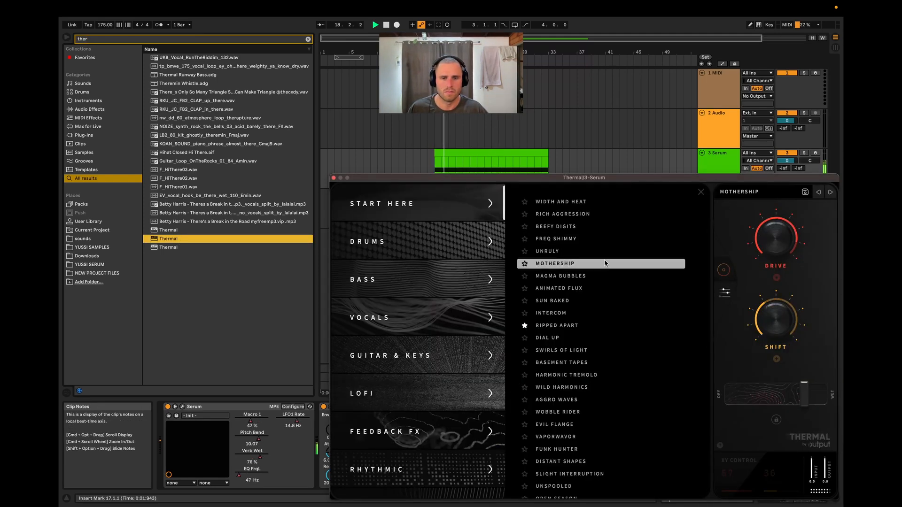
pyautogui.click(334, 178)
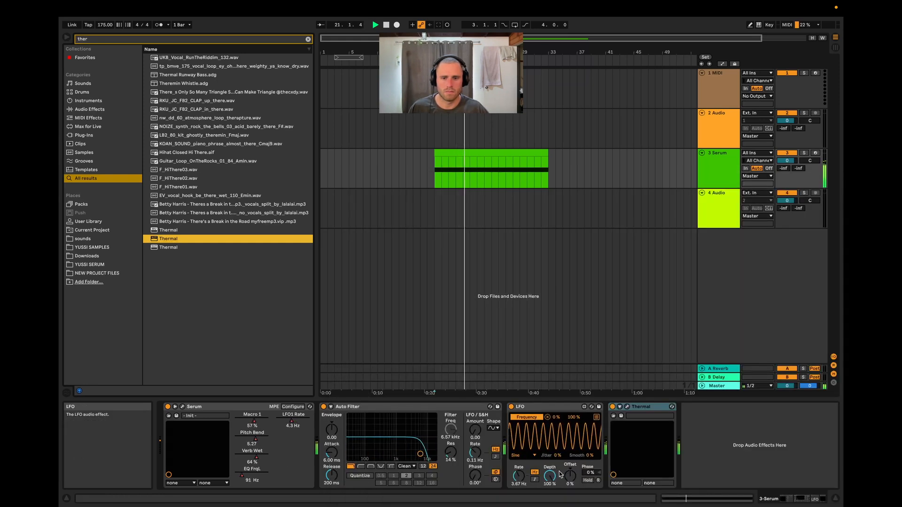
pyautogui.moveTo(550, 476)
pyautogui.mouseDown()
pyautogui.moveTo(549, 506)
pyautogui.moveTo(550, 485)
pyautogui.mouseUp()
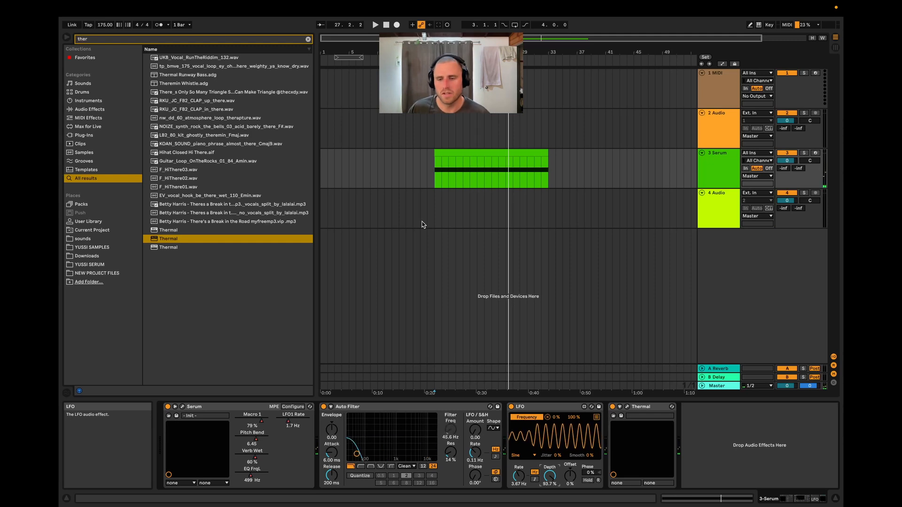
# Step: Open Serum's window to review the oscillator page settings and close it again
pyautogui.click(182, 407)
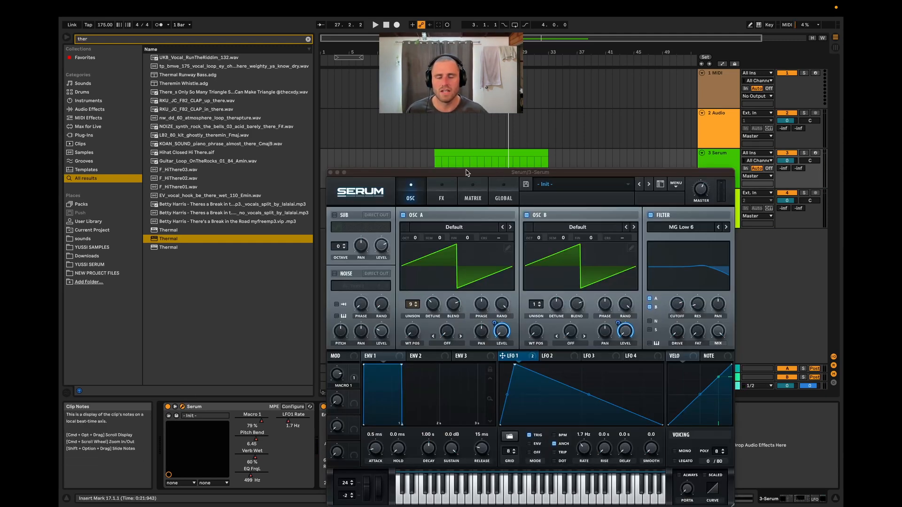
pyautogui.click(436, 187)
pyautogui.click(417, 192)
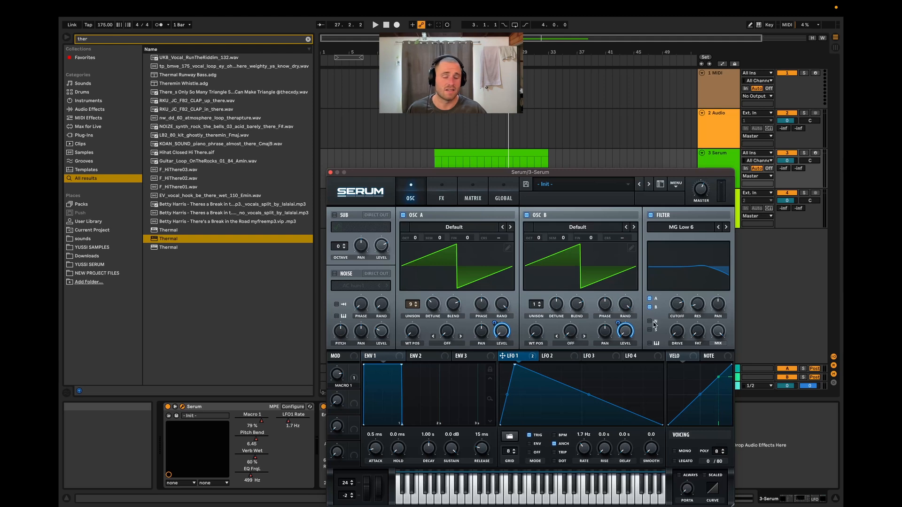
pyautogui.click(330, 173)
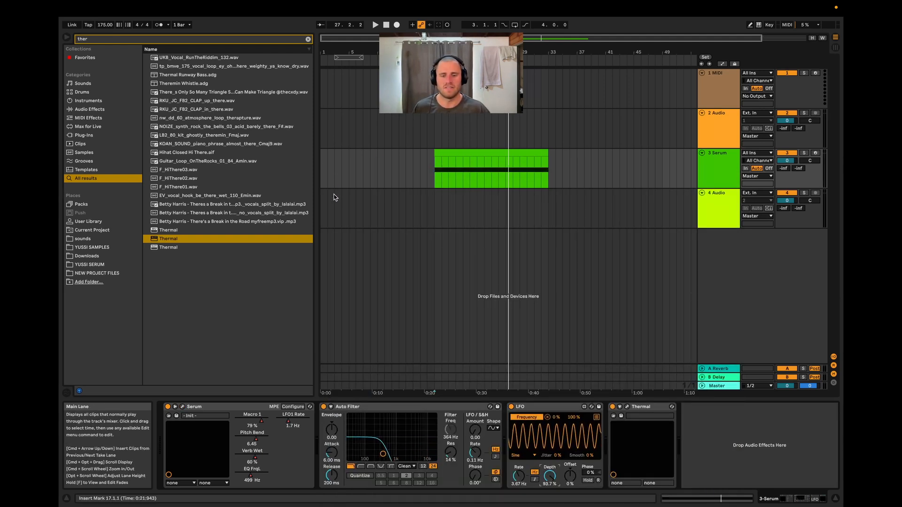